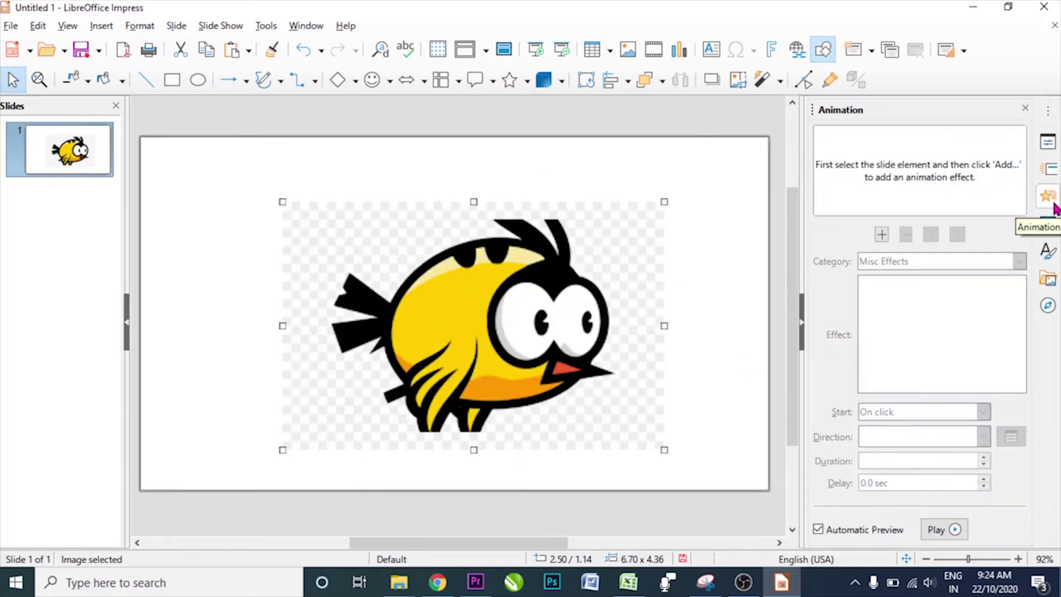
- Add a new effect to the bird image and pick Polygon from the Motion Paths category
left_click(455, 280)
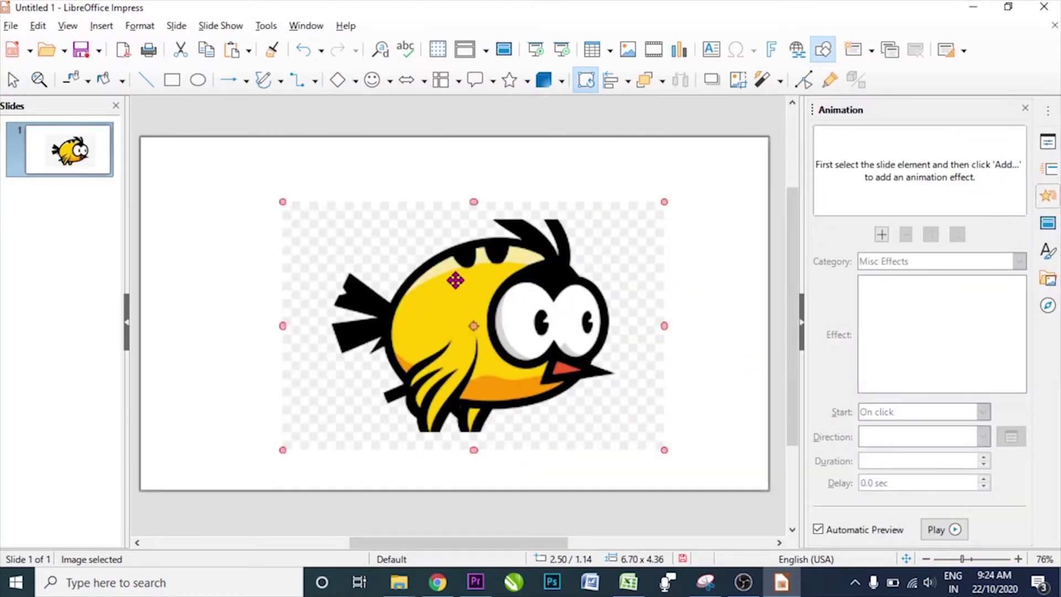
left_click(880, 235)
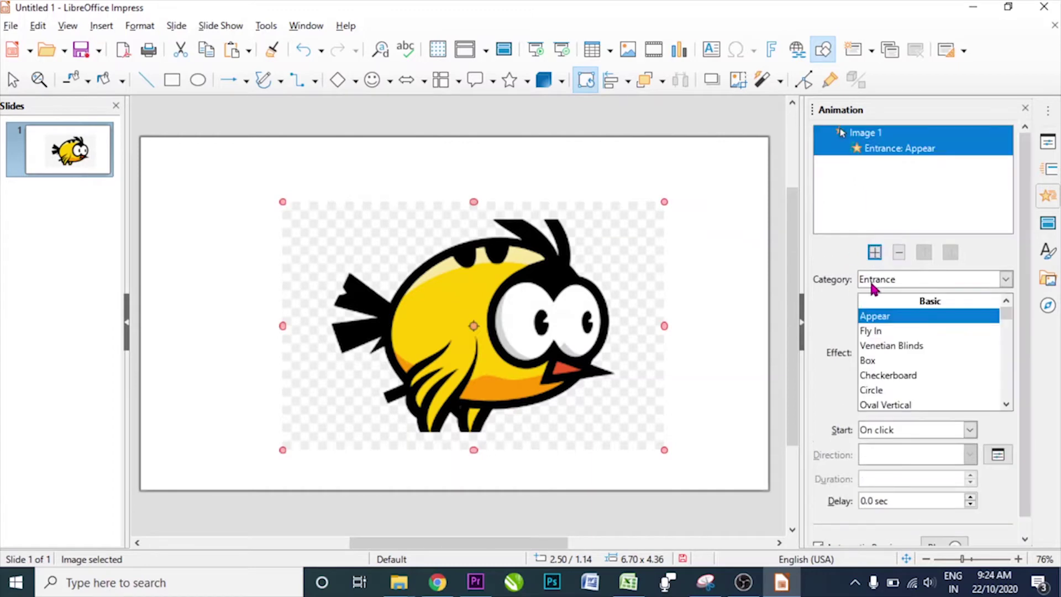
left_click(886, 282)
left_click(886, 334)
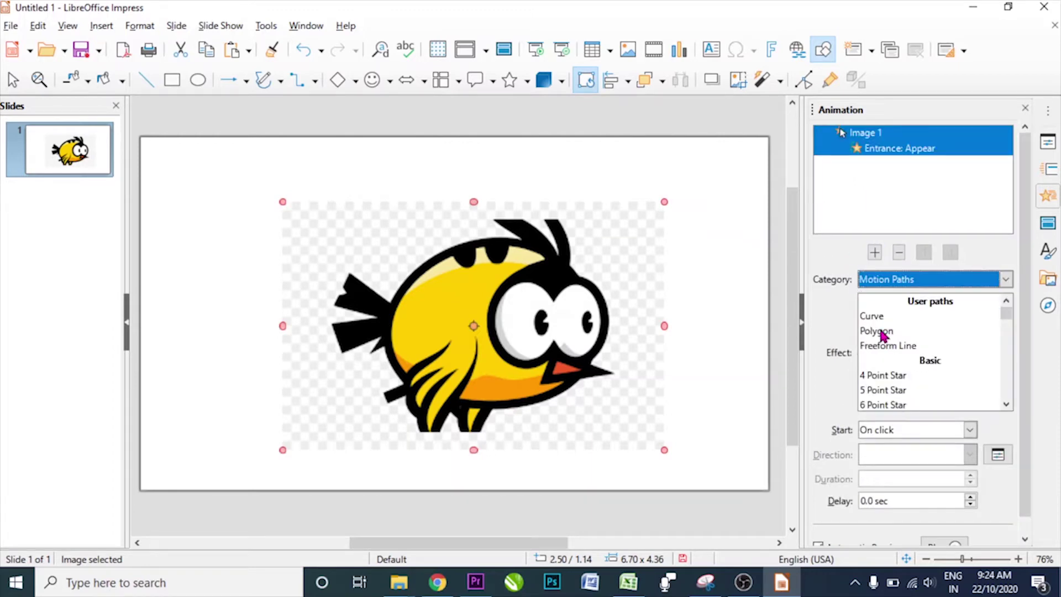
left_click(882, 331)
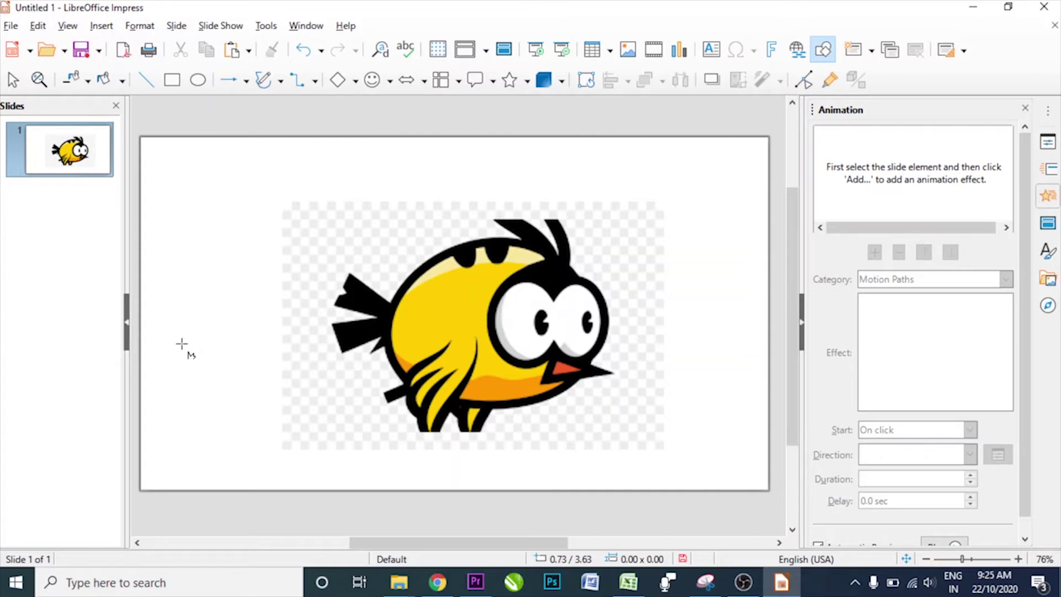
- Draw the path's zigzag peaks and valleys from the slide's left side across to the upper right
left_click_drag(182, 348, 222, 200)
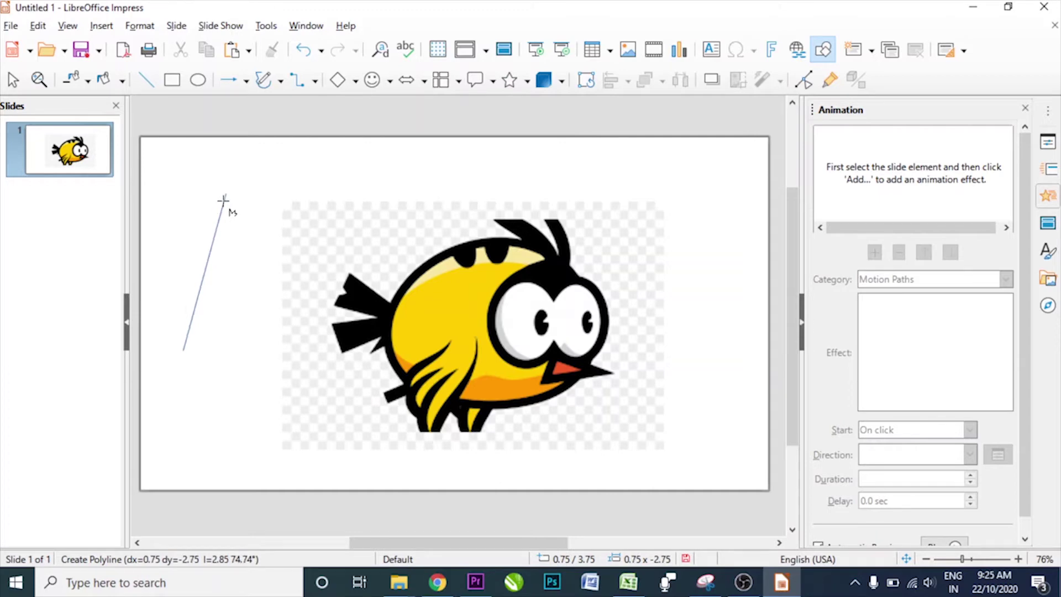
left_click_drag(222, 201, 226, 193)
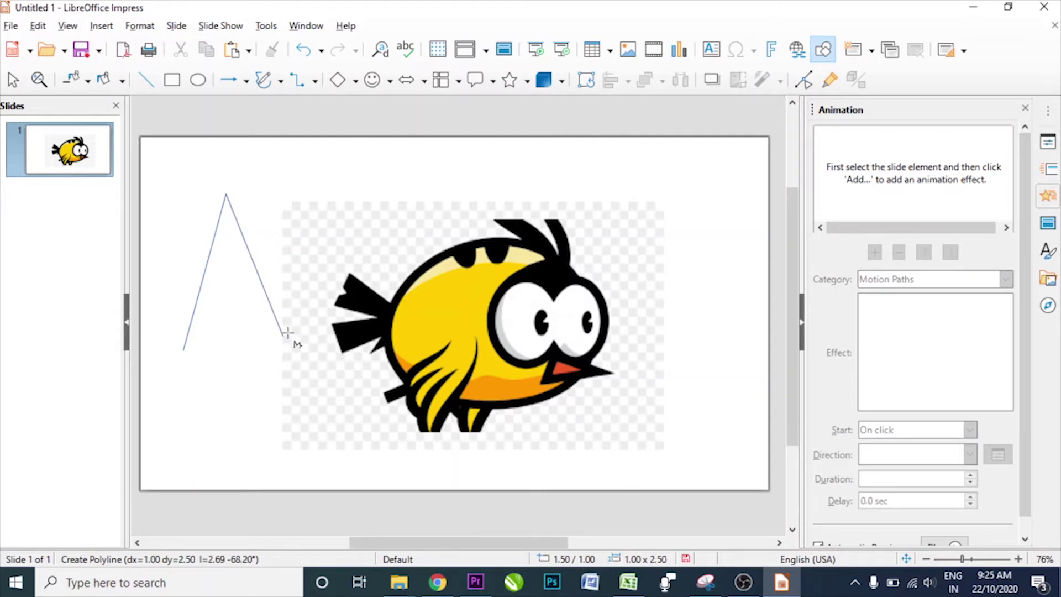
left_click(284, 334)
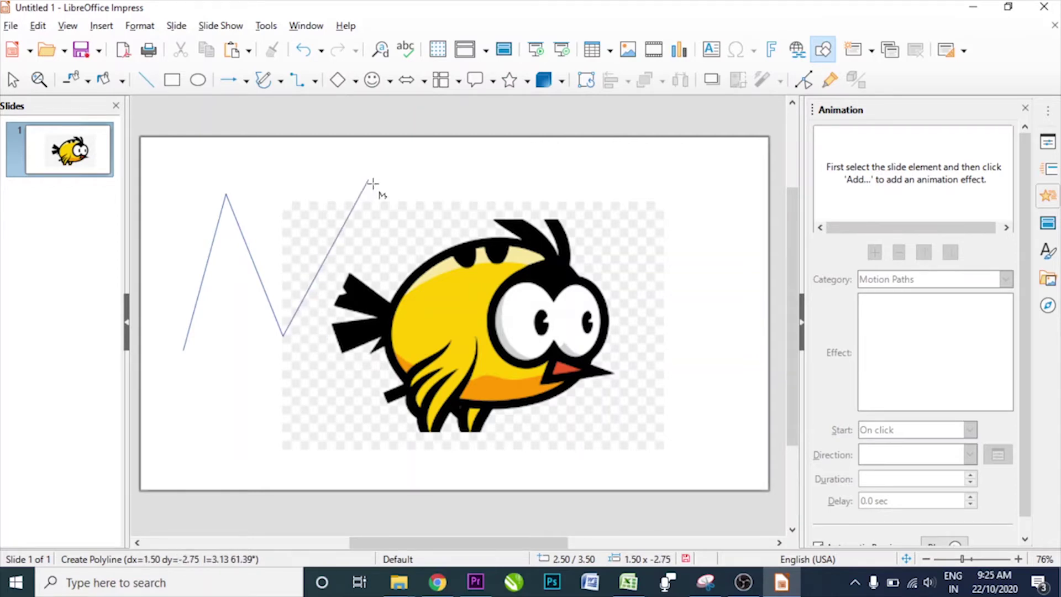
left_click(369, 181)
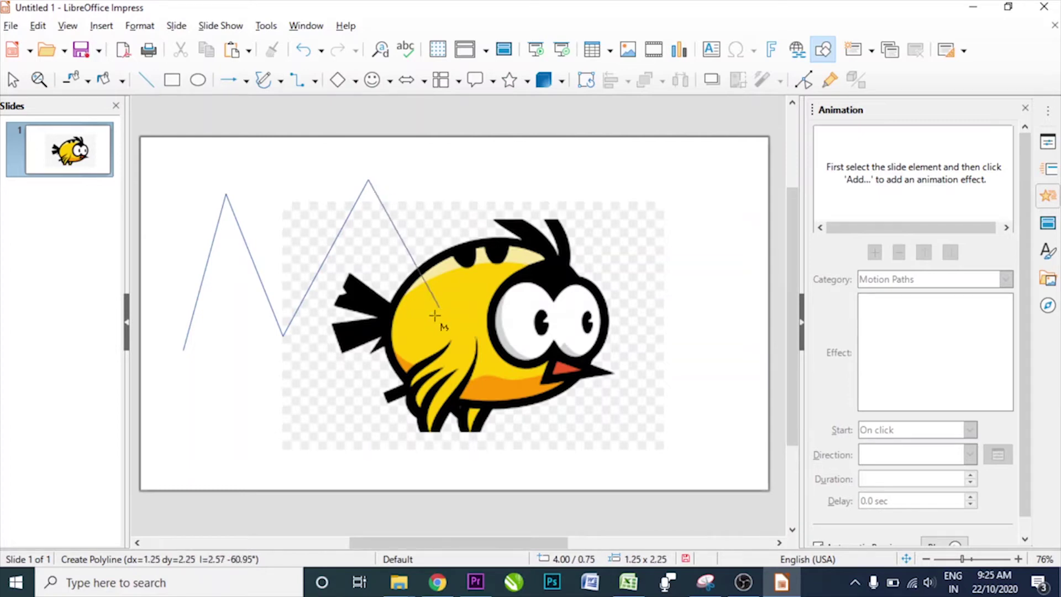
left_click(440, 321)
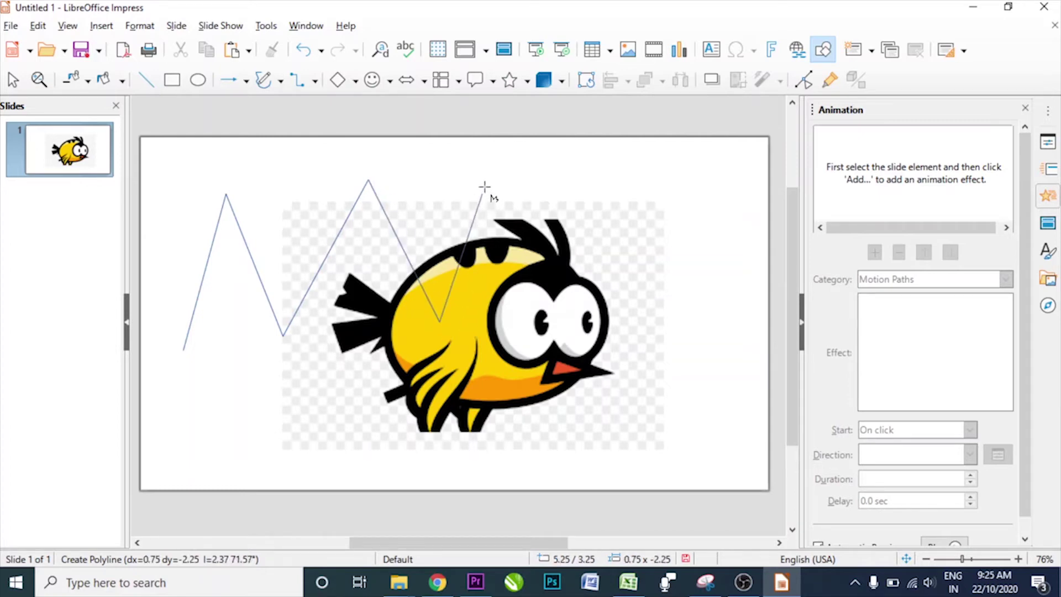
left_click(481, 194)
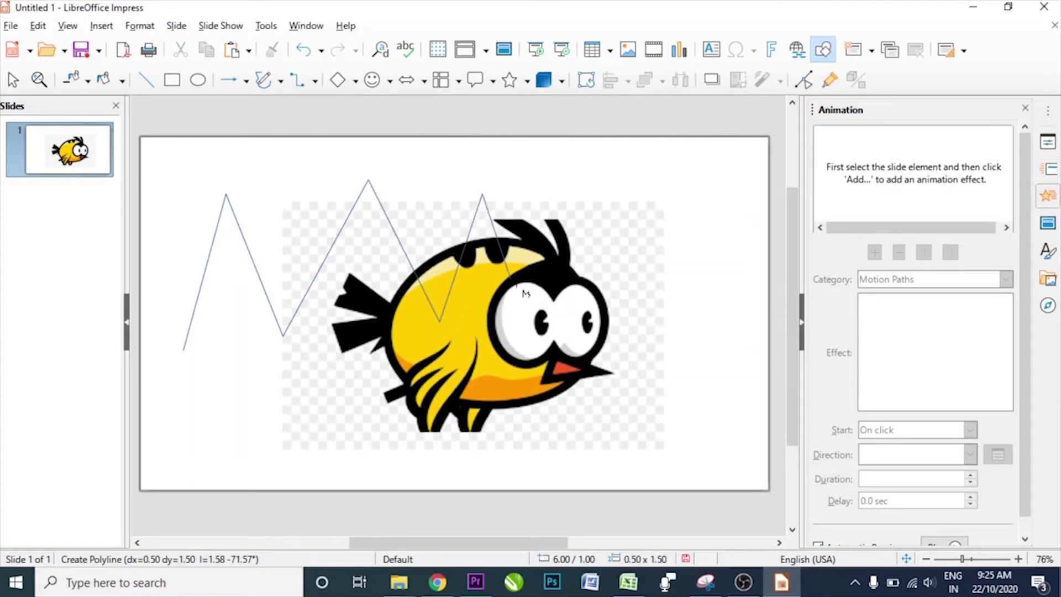
left_click(523, 318)
left_click(638, 202)
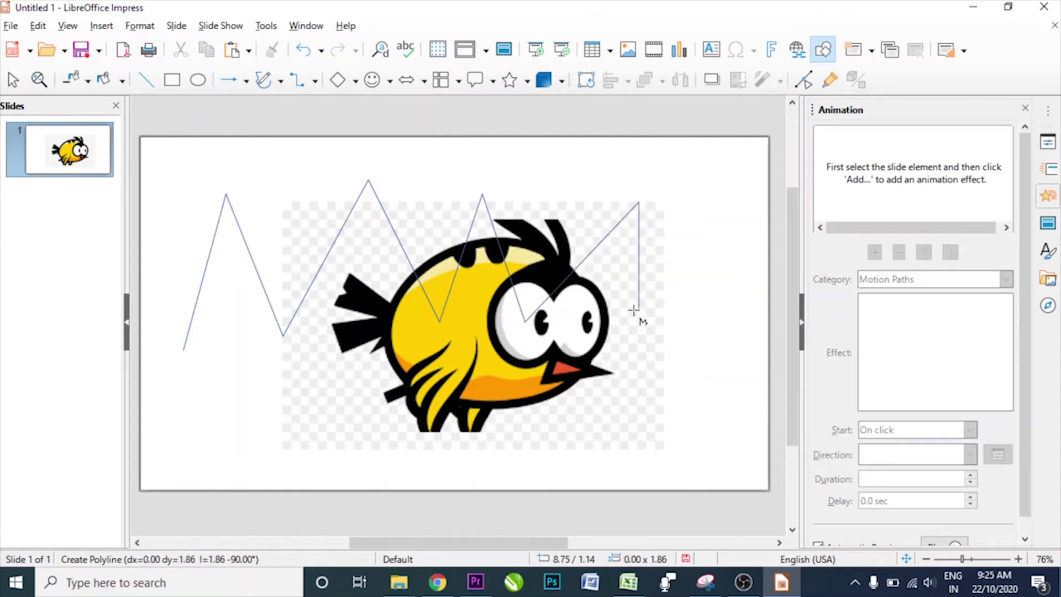
- Bring the path back along the slide's bottom and close it at the starting point
left_click(625, 336)
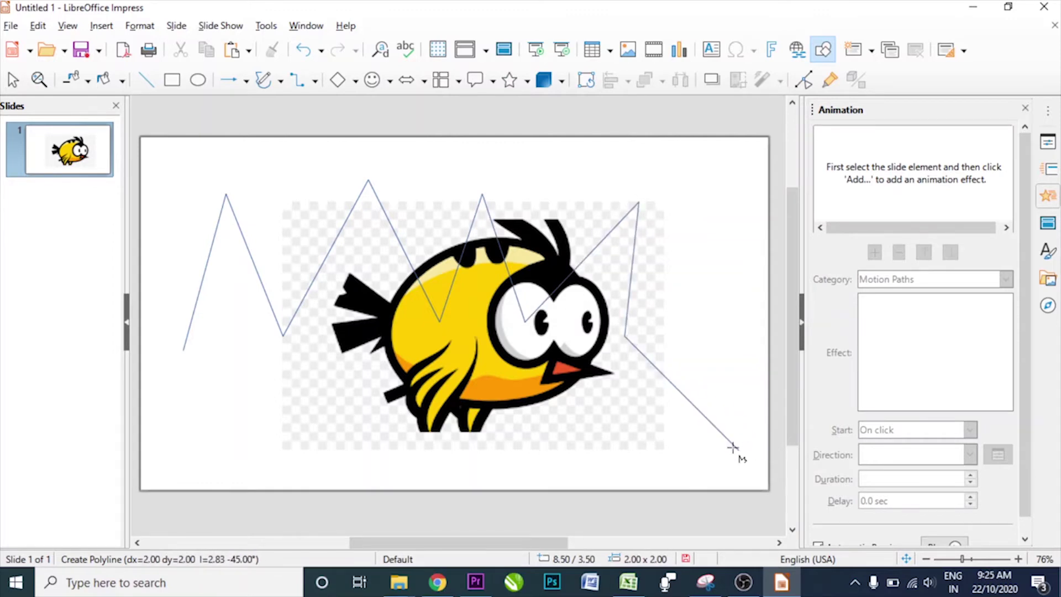
left_click(738, 449)
left_click(509, 423)
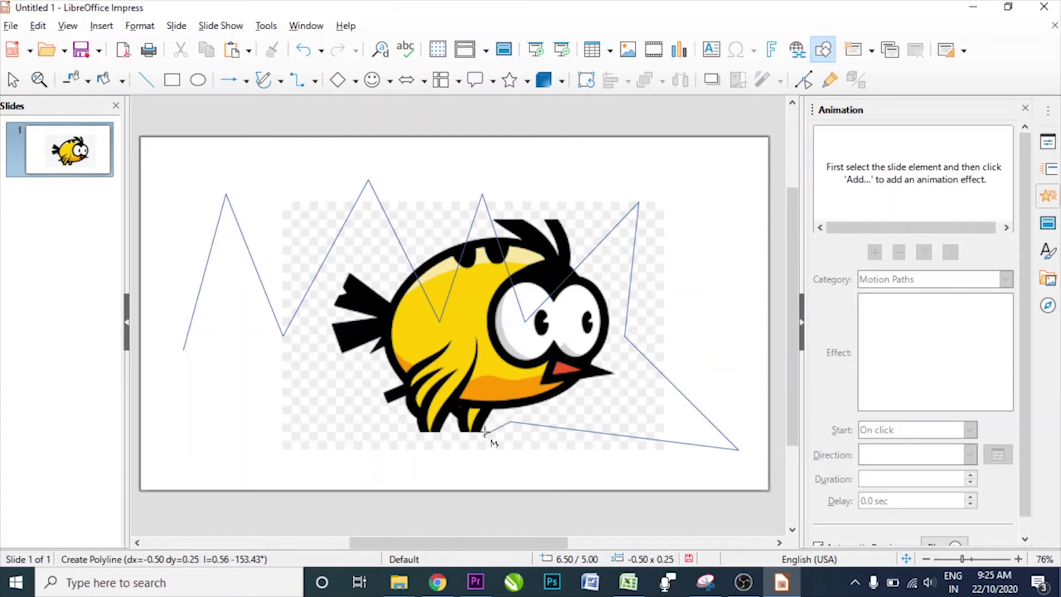
left_click(397, 478)
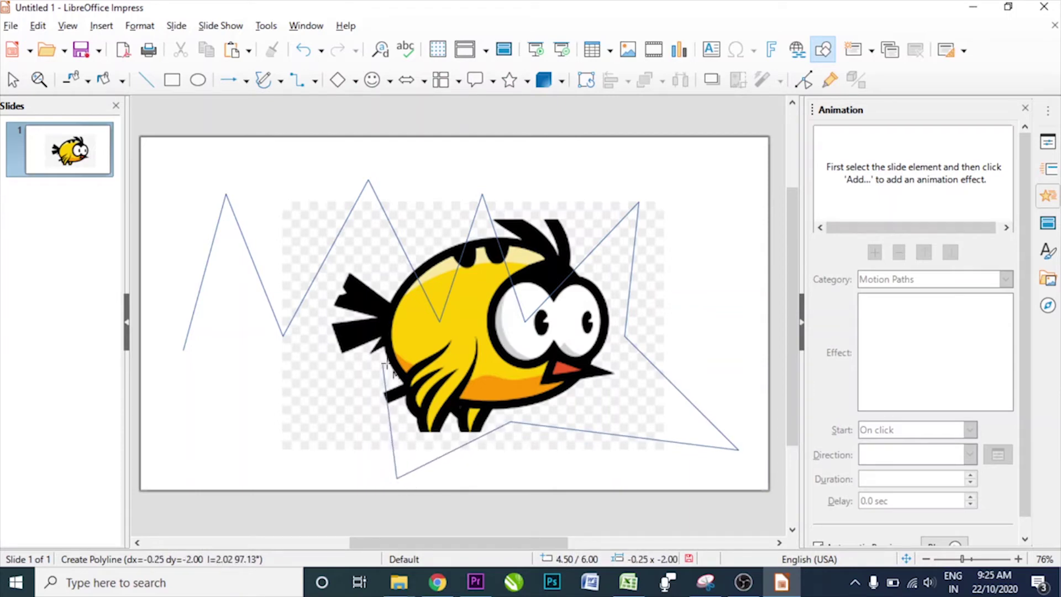
left_click(383, 364)
left_click(269, 478)
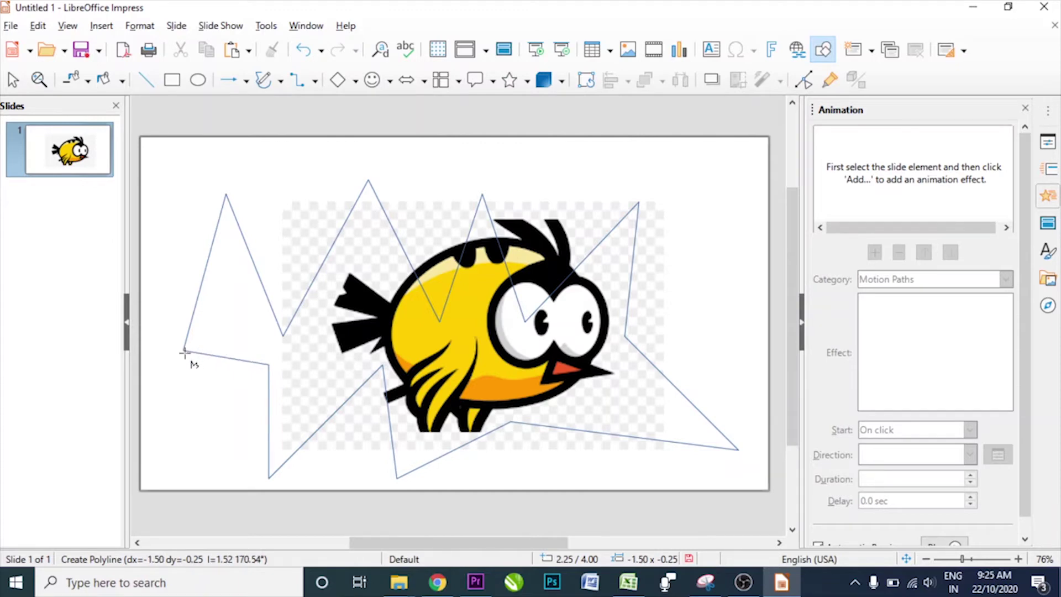
double_click(185, 353)
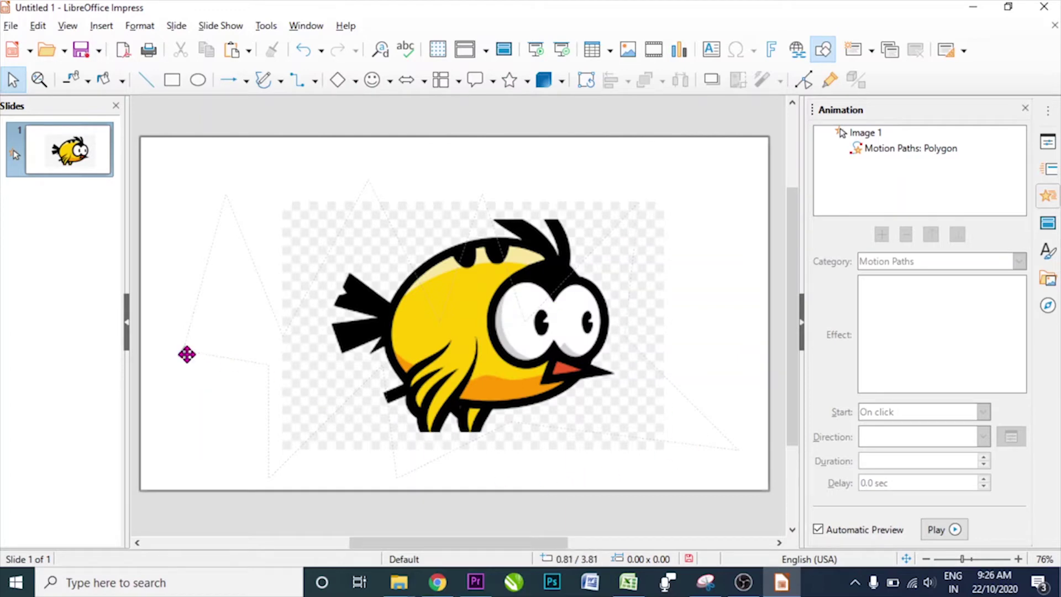
- Select the bird's dotted path and verify it is listed as Motion Paths: Polygon
left_click(187, 354)
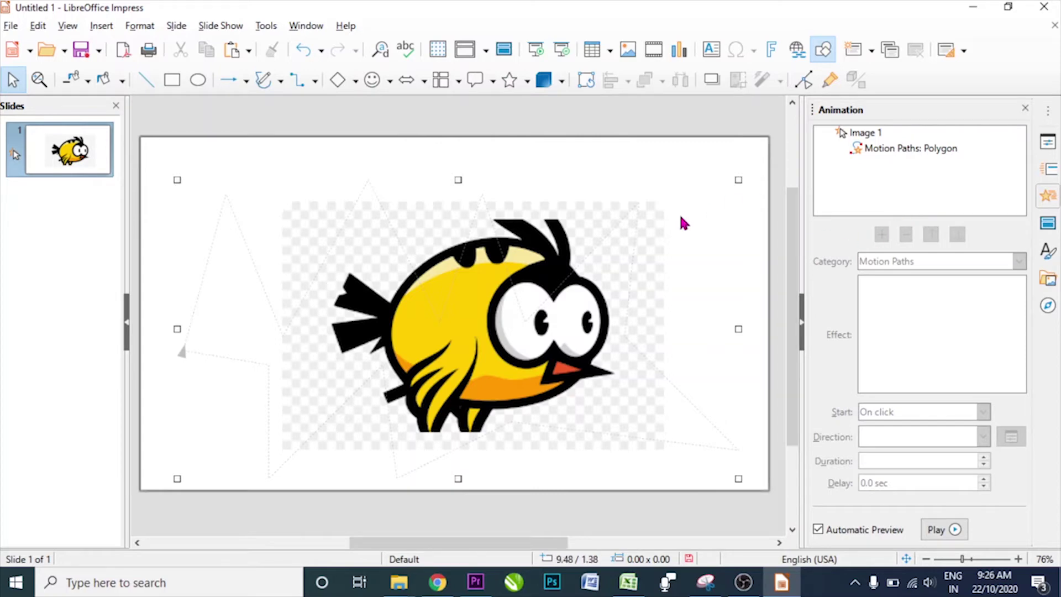
key("F5")
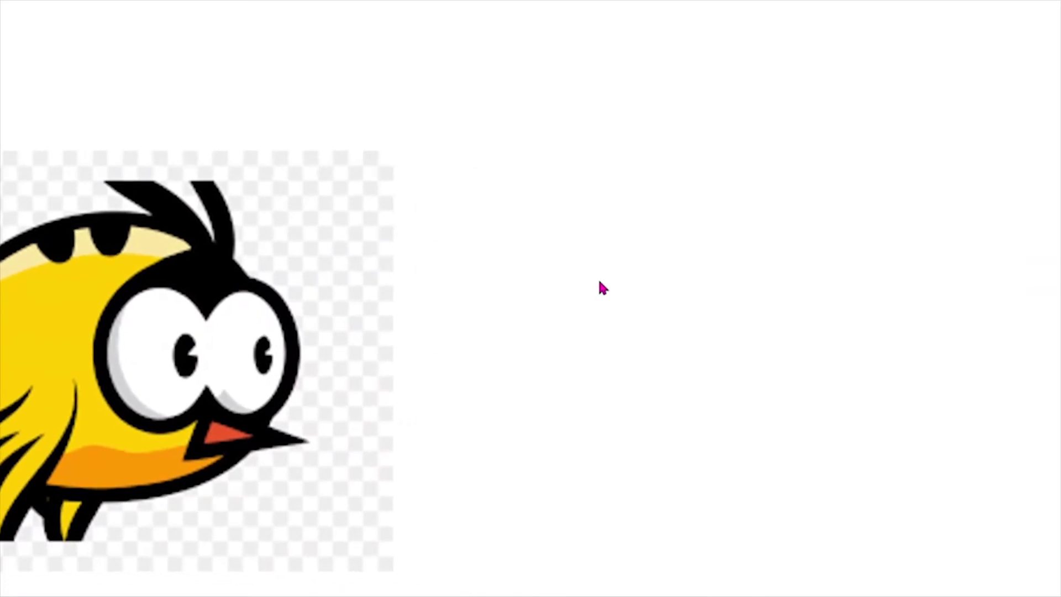
left_click(599, 282)
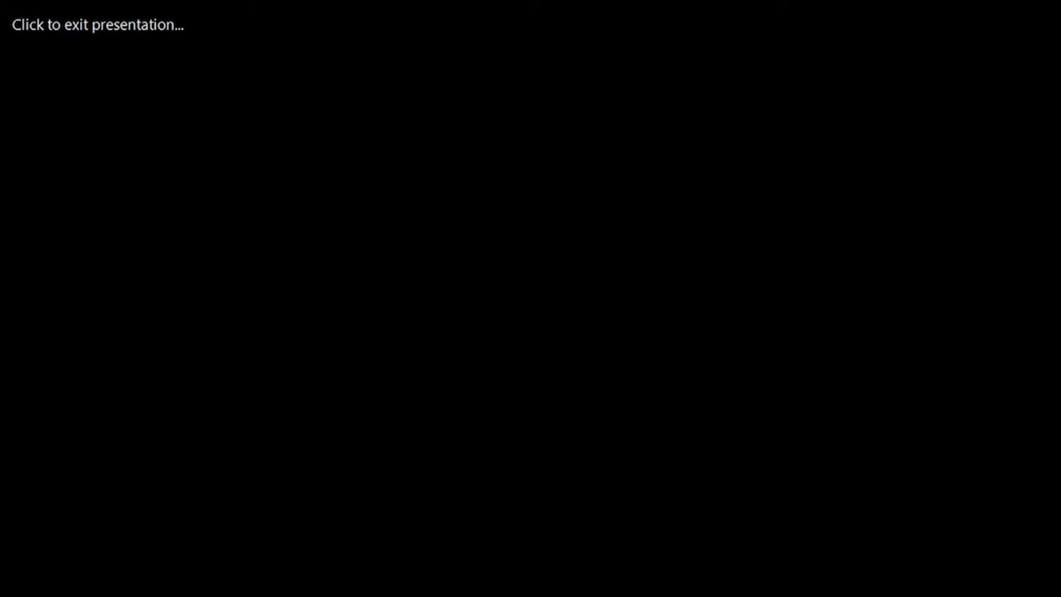
left_click(599, 281)
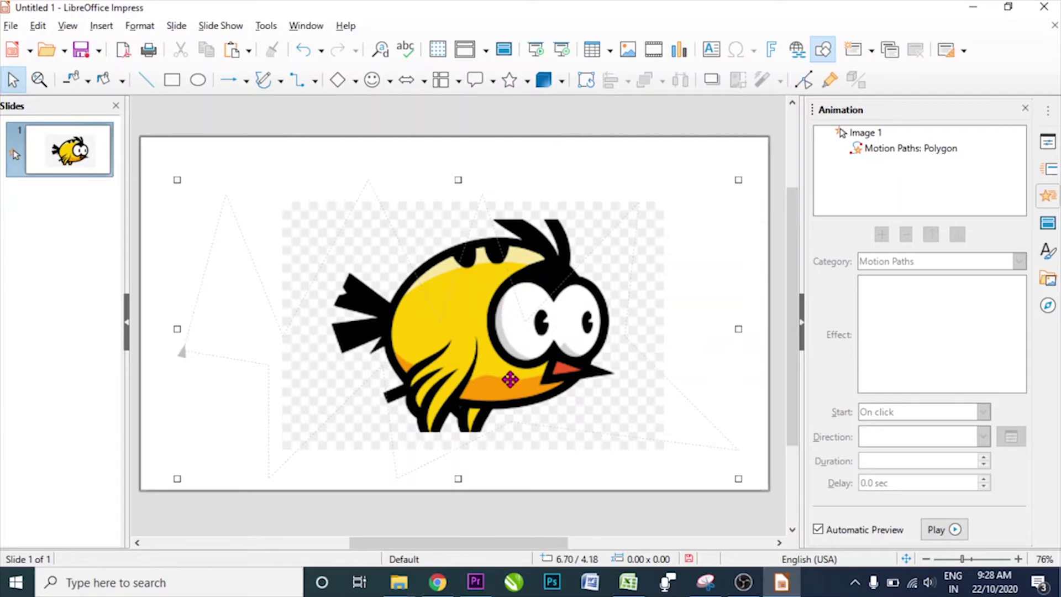
- Delete the motion path and the bird image, leaving the slide empty
key("Delete")
left_click(481, 313)
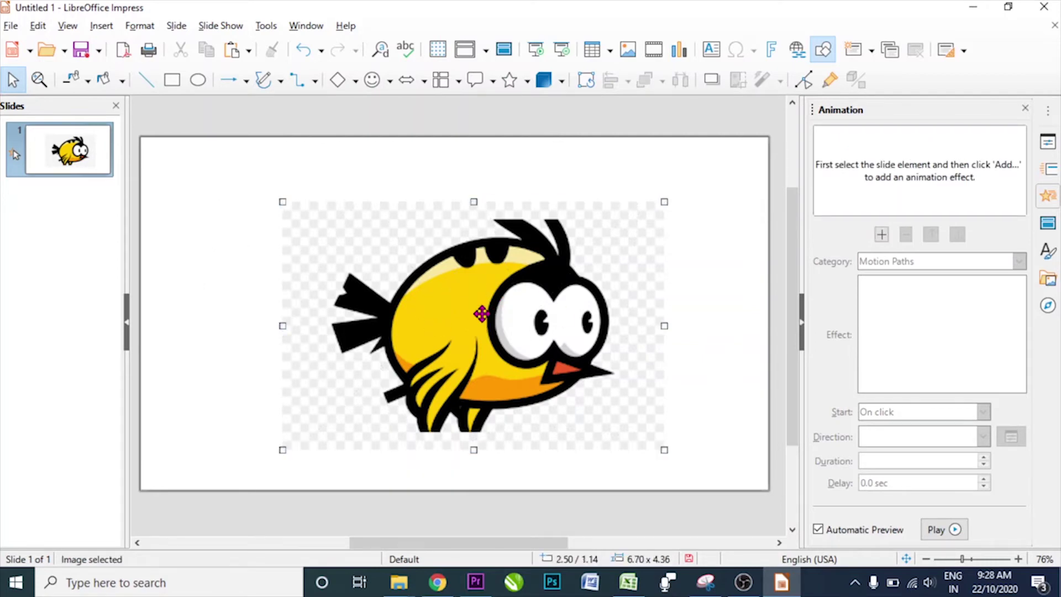
key("Delete")
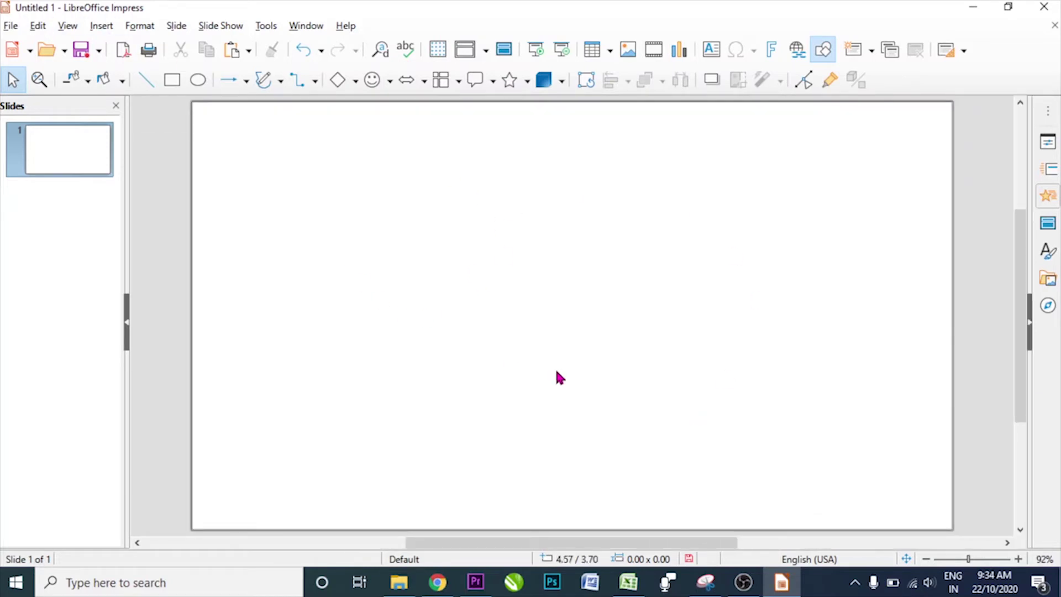
left_click(96, 33)
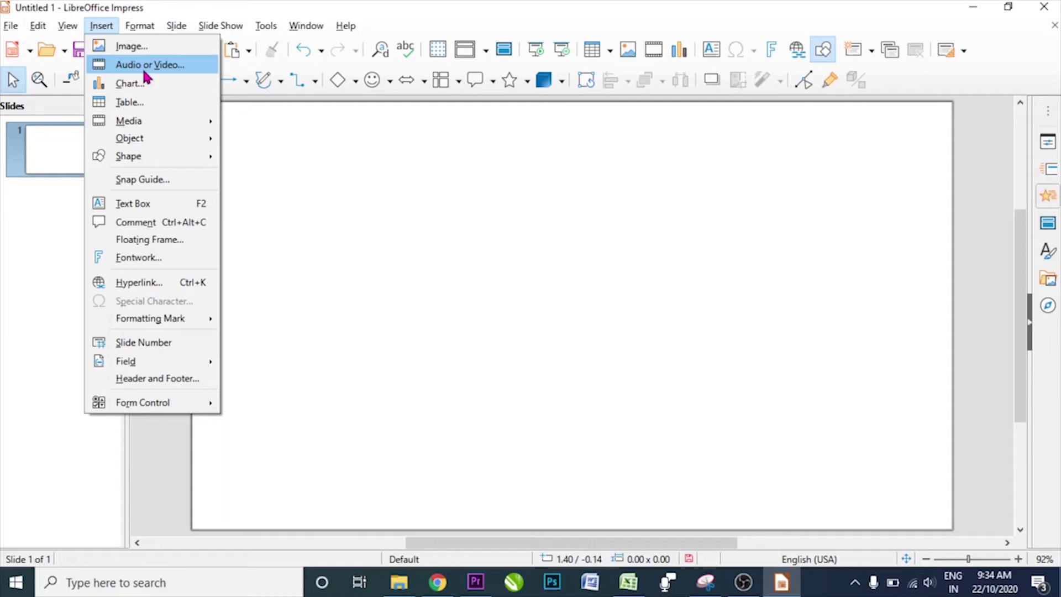
- Insert the 'Jigsaw Puzzle - The Green Orbs' MP3 from Downloads onto the slide
left_click(144, 67)
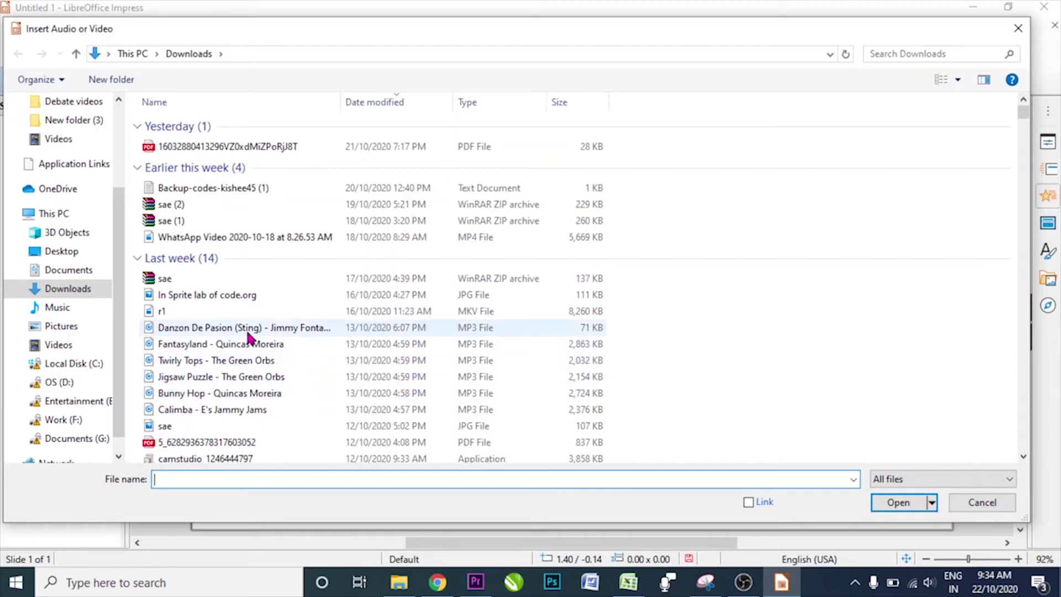
left_click(241, 381)
left_click(897, 502)
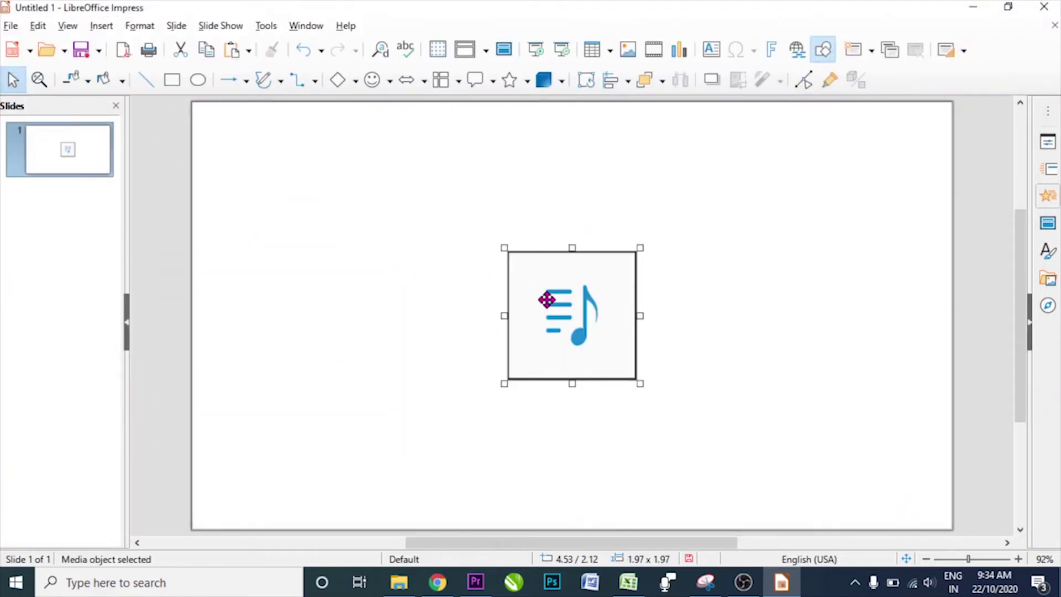
- Move the audio object to the upper left, enlarge it to 5.00 x 5.00, and start the slide show
left_click_drag(546, 299, 407, 187)
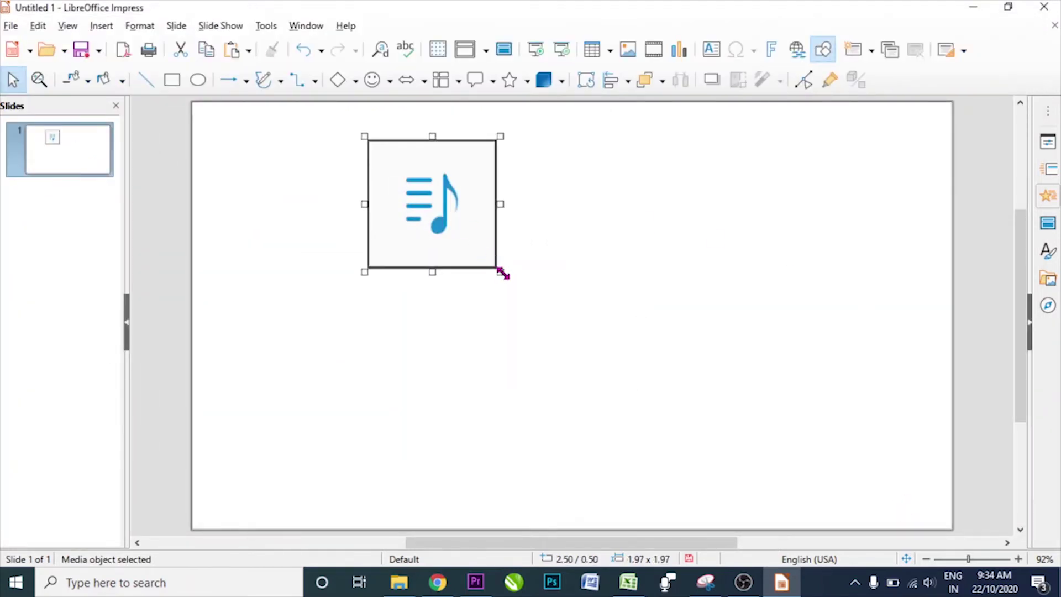
left_click_drag(502, 272, 712, 423)
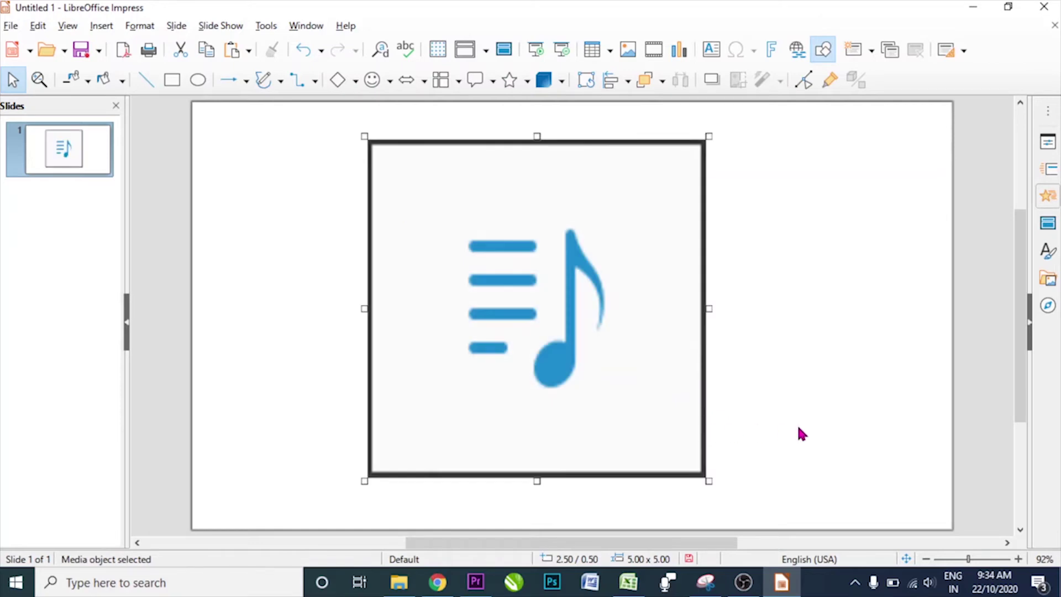
key("F5")
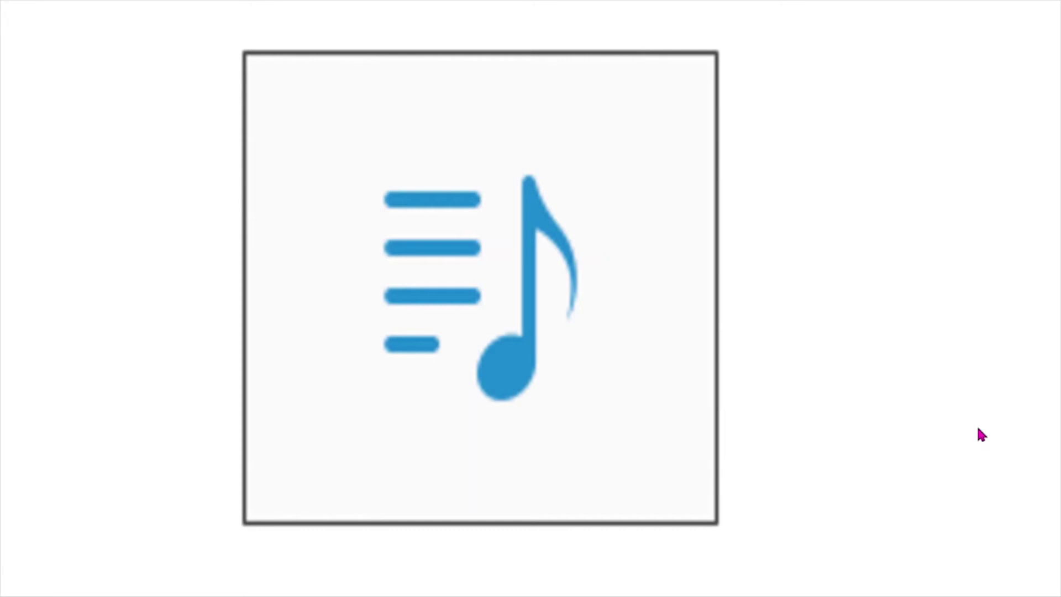
- End the music slide show and bring up the Insert menu
left_click(934, 429)
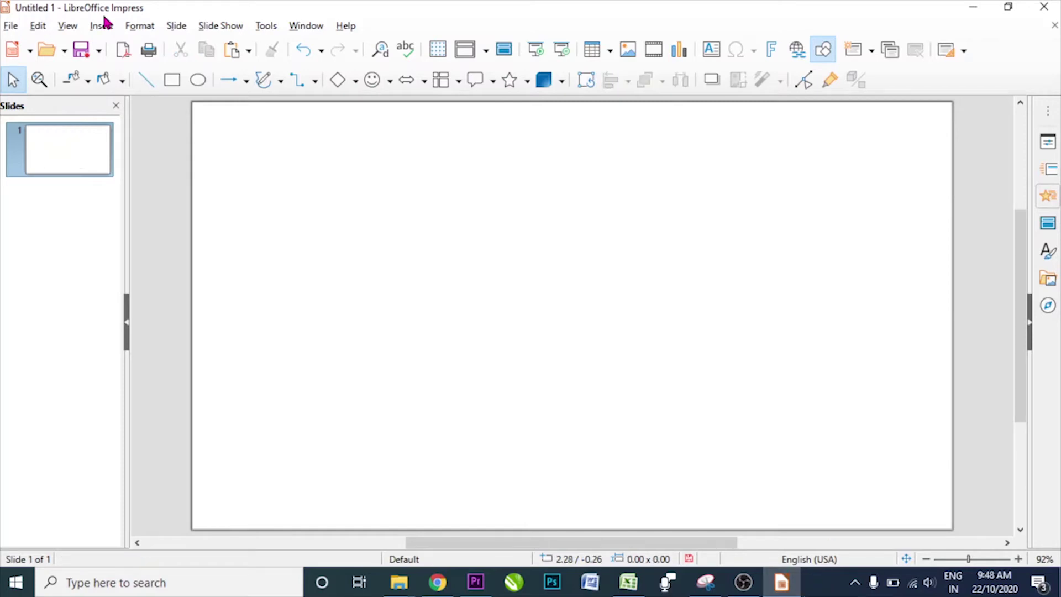
left_click(101, 26)
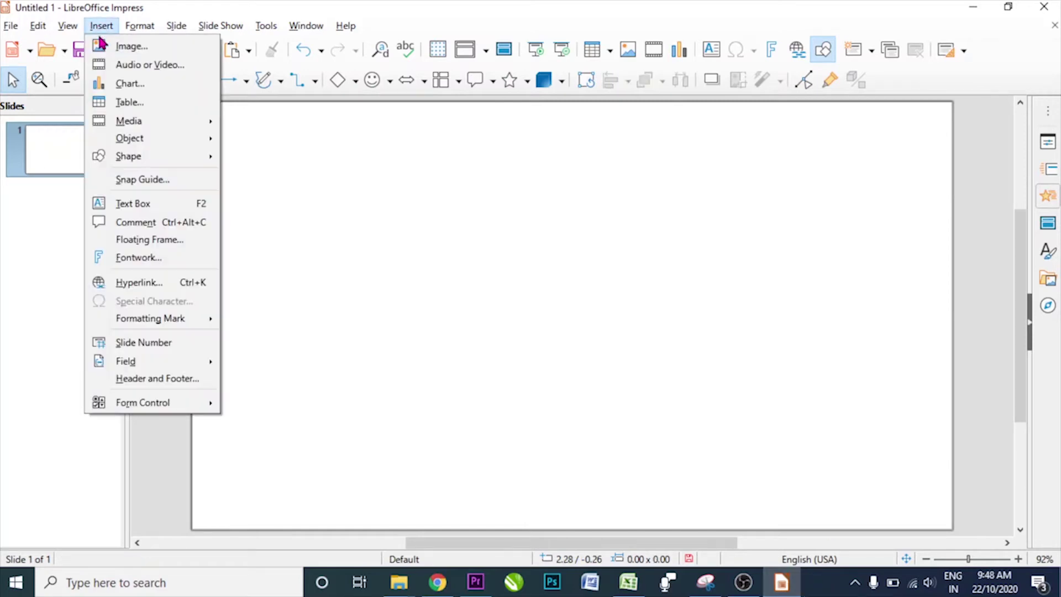
- Browse the Downloads folder in the Audio or Video dialog and insert a media file from it
left_click(121, 66)
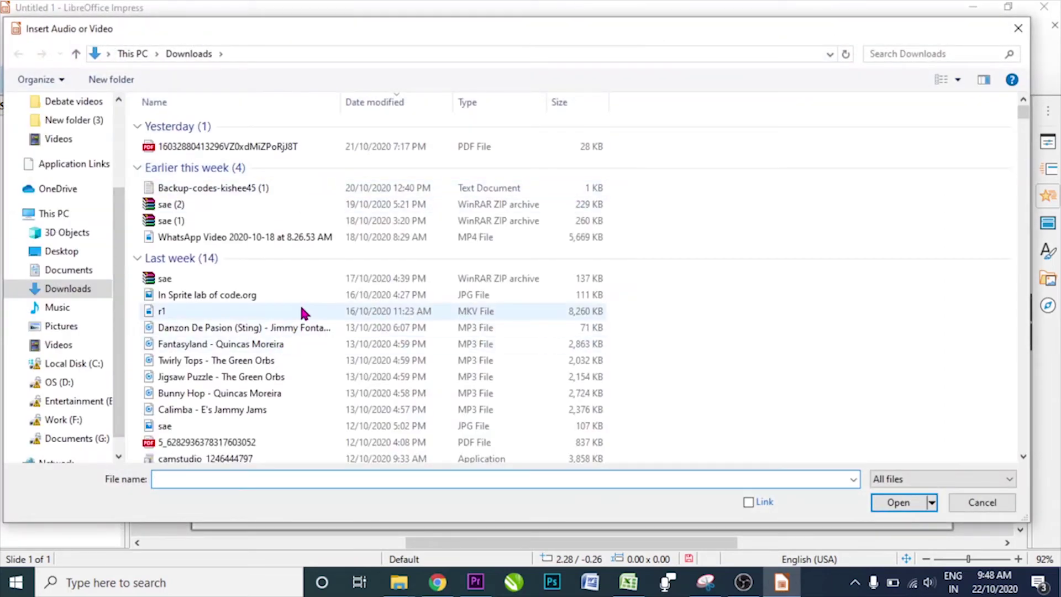
scroll(302, 313, "down", 3)
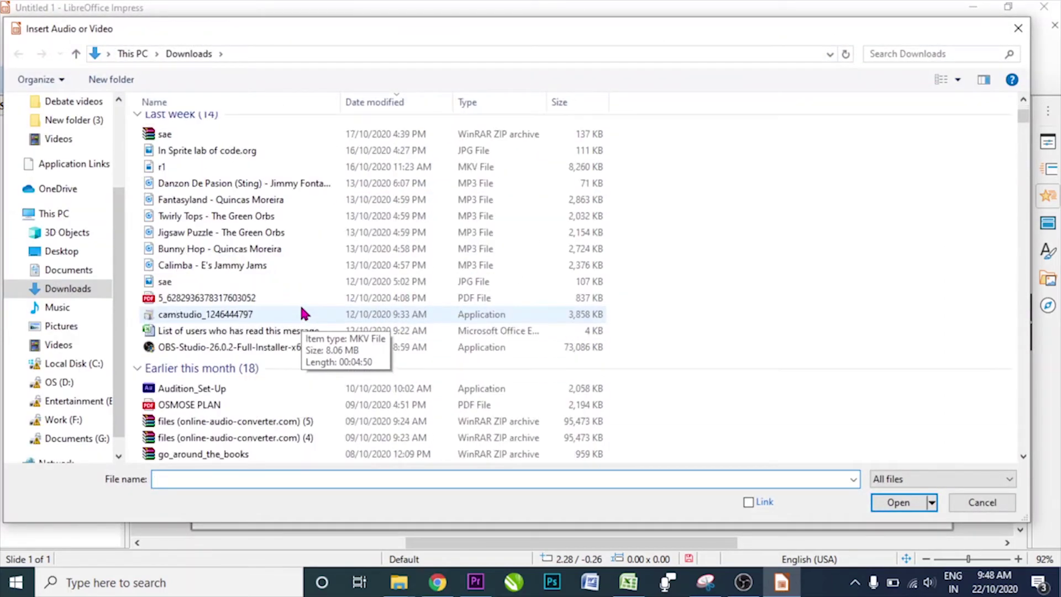
scroll(302, 312, "up", 3)
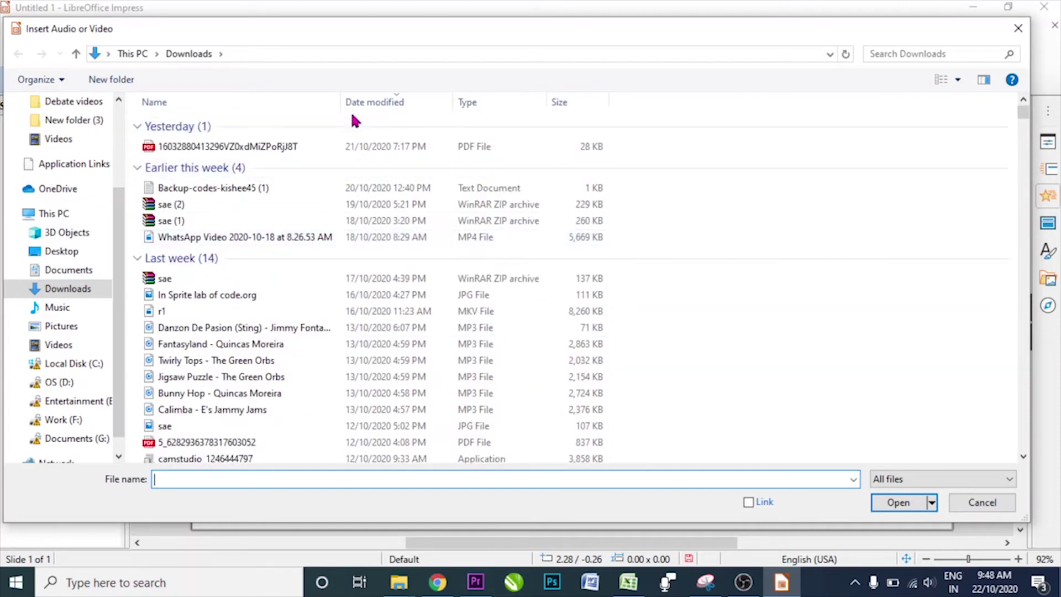
scroll(496, 283, "down", 3)
scroll(498, 285, "down", 3)
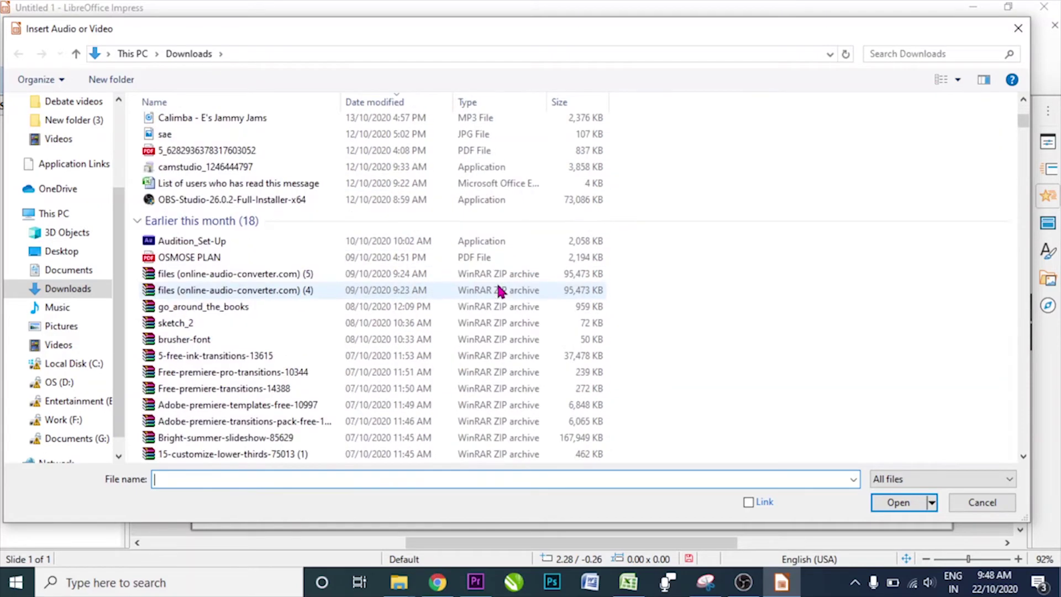
scroll(499, 290, "down", 4)
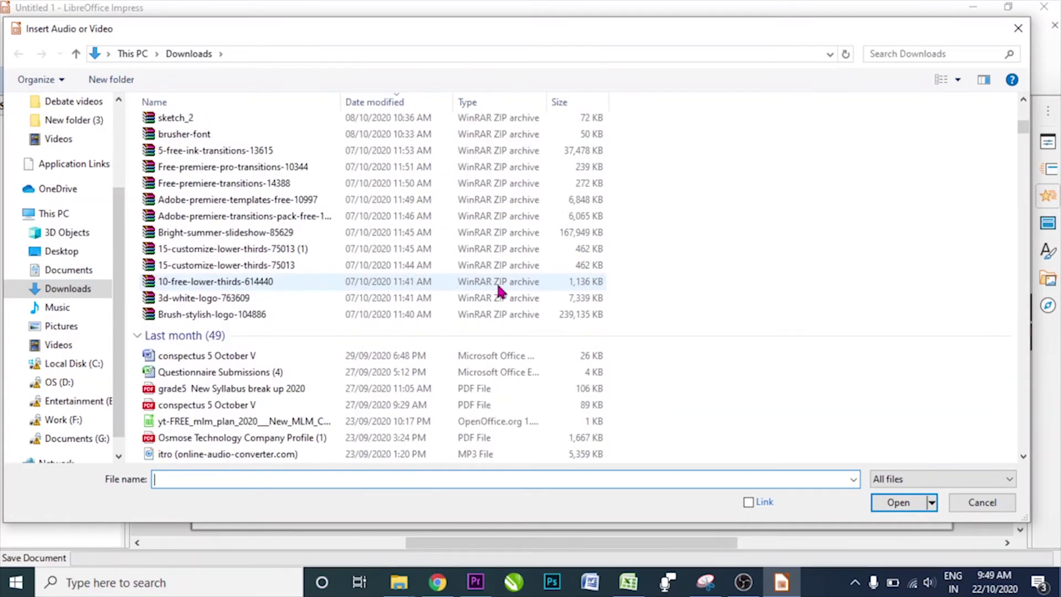
scroll(499, 290, "down", 3)
scroll(500, 290, "down", 1)
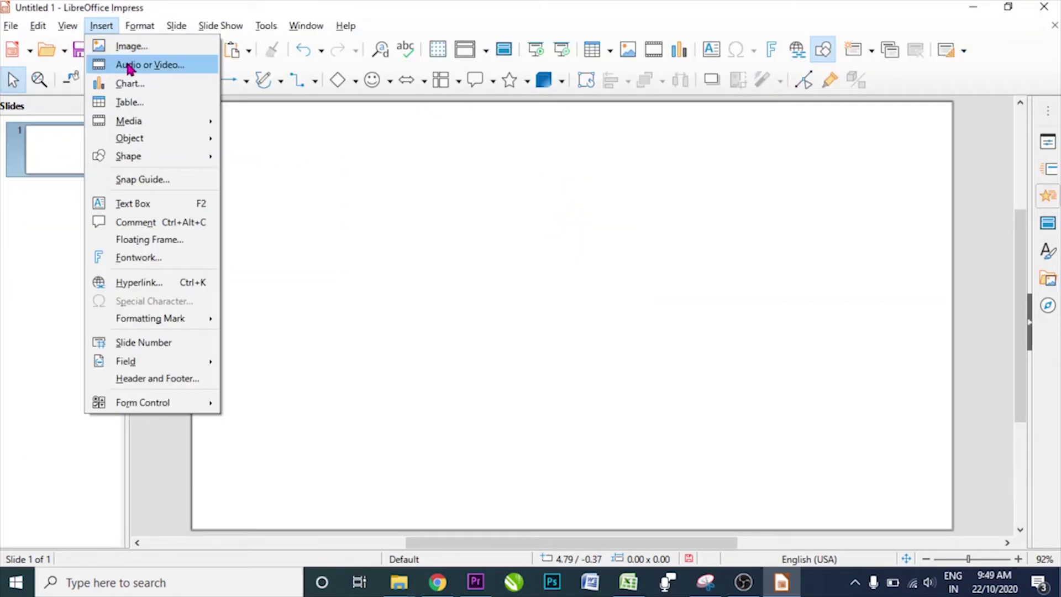
left_click(130, 64)
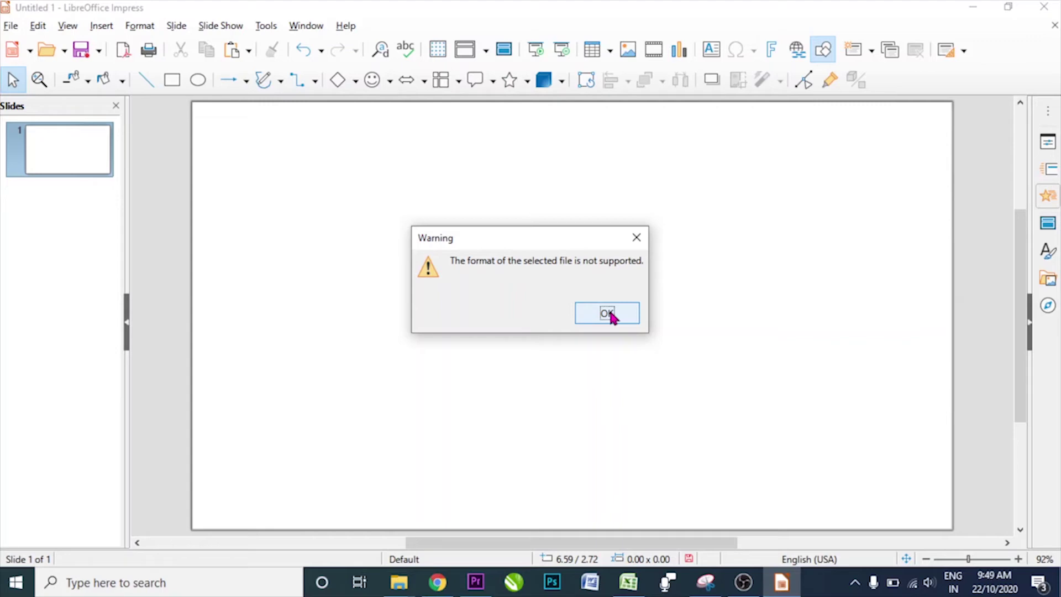
- Dismiss the 'format not supported' warning with OK and close it
left_click(606, 313)
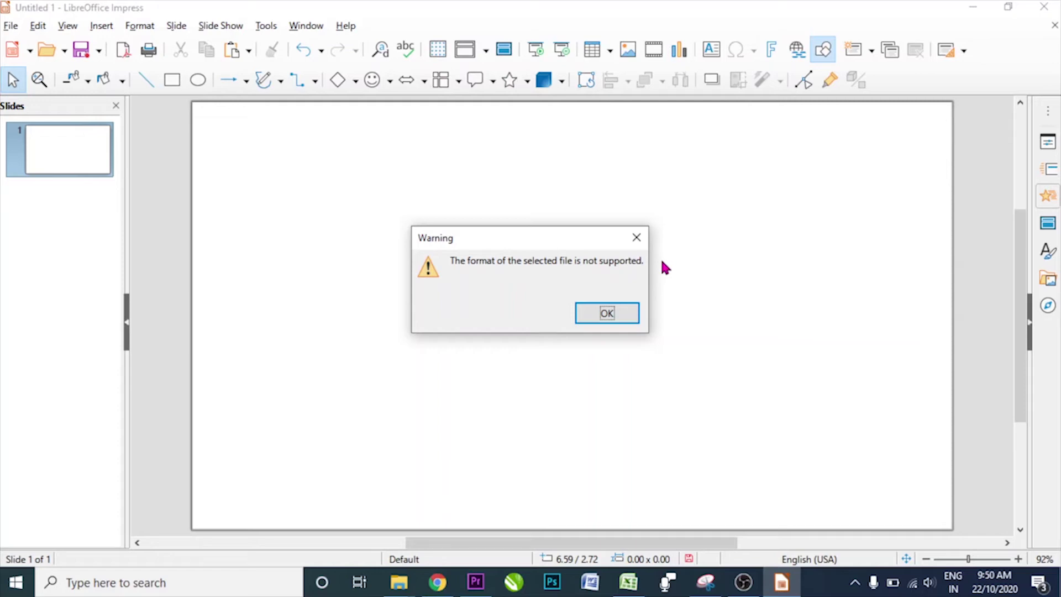
left_click(636, 238)
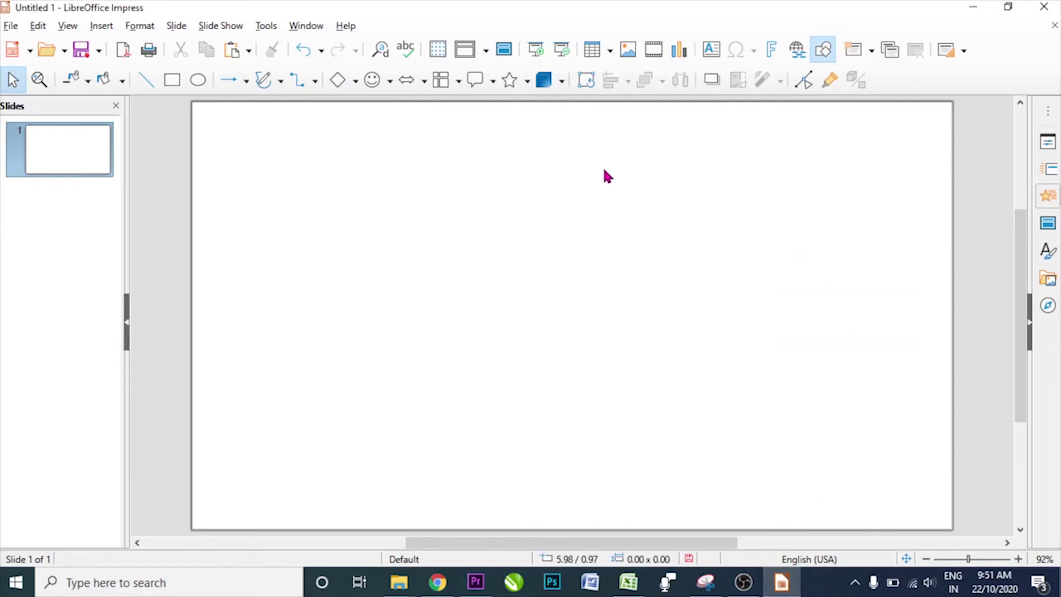
- Start a hyperlink via Insert > Hyperlink, then switch to the browser's '100 Most Popular Vegetables in The World' video
left_click(103, 28)
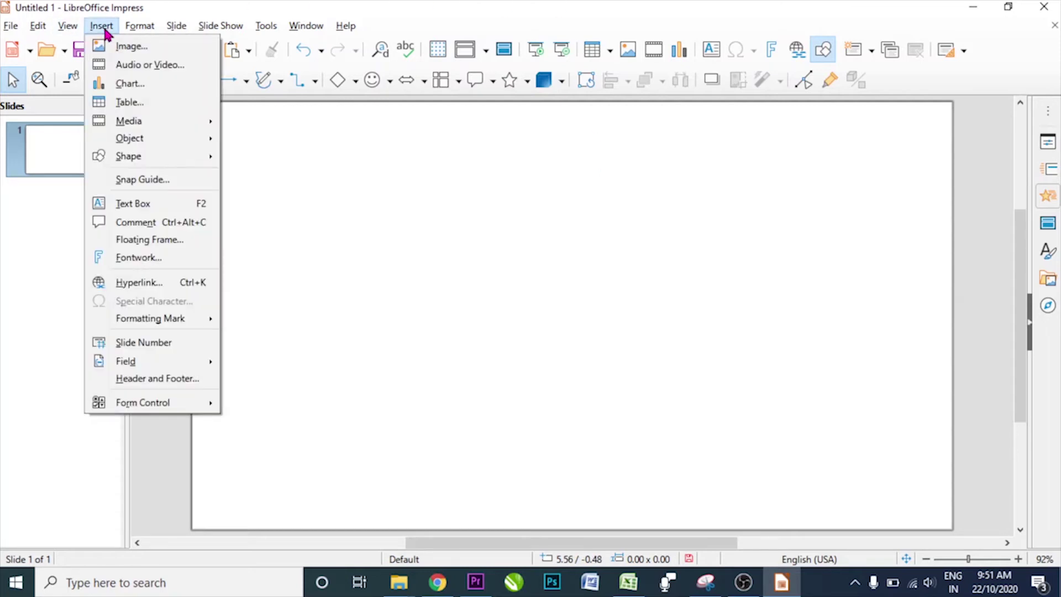
left_click(139, 283)
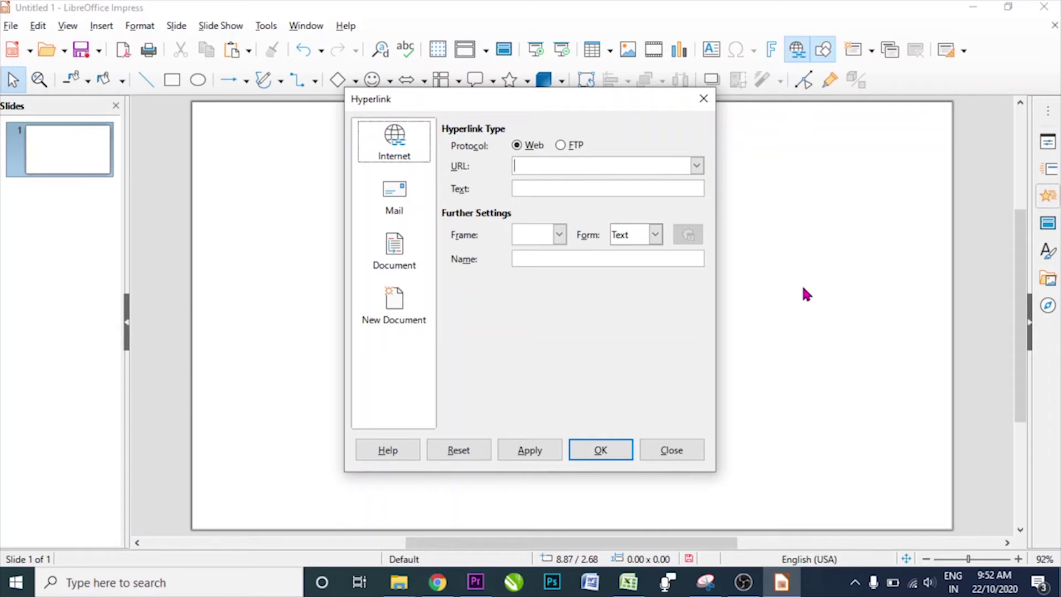
left_click(437, 584)
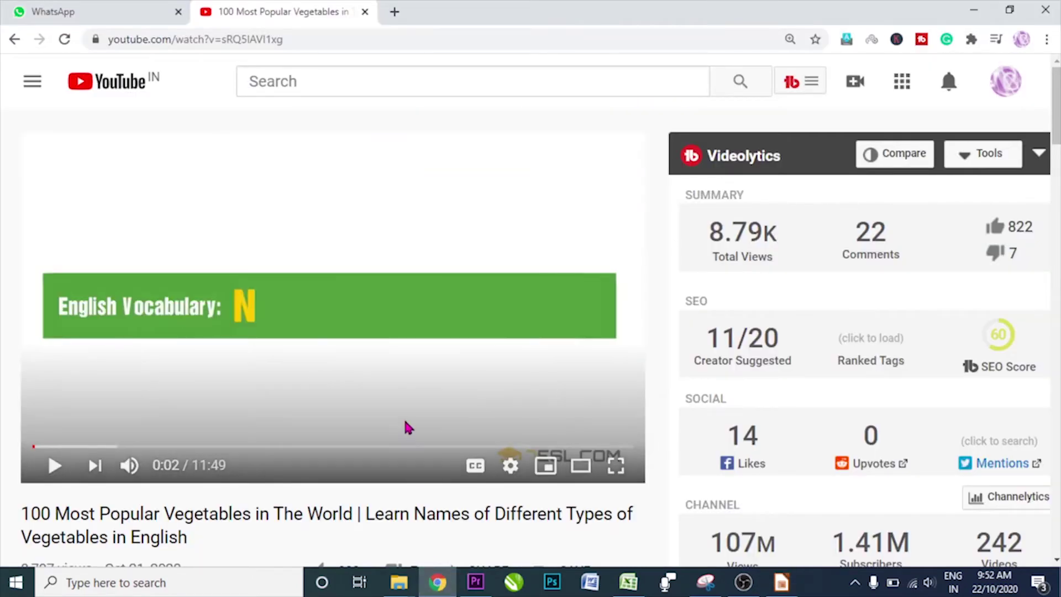
- Play the vegetables video to 0:07, copy its address-bar URL, and switch back to Impress
left_click(268, 349)
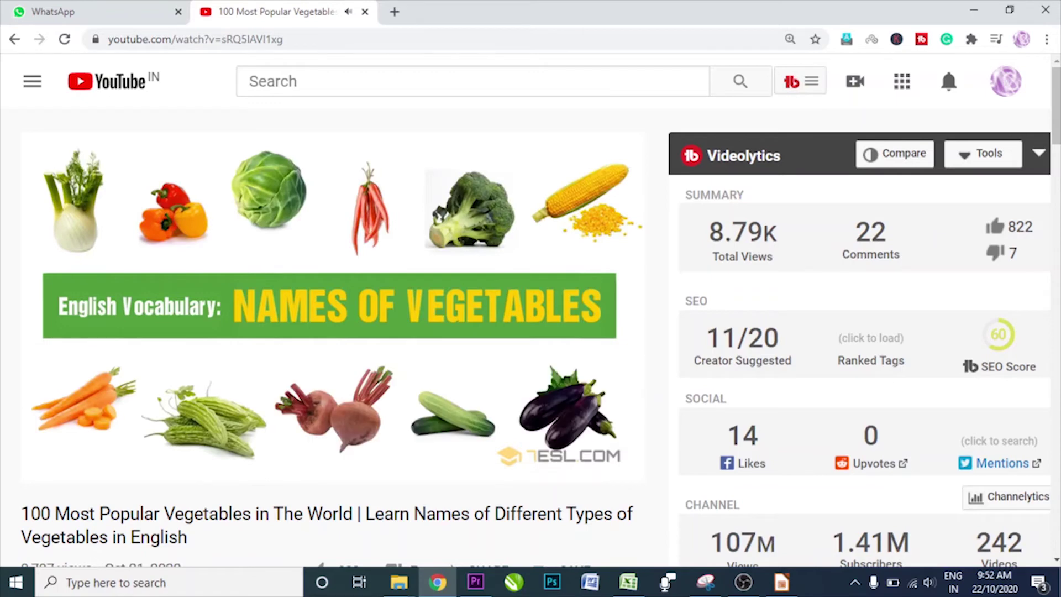
left_click(286, 344)
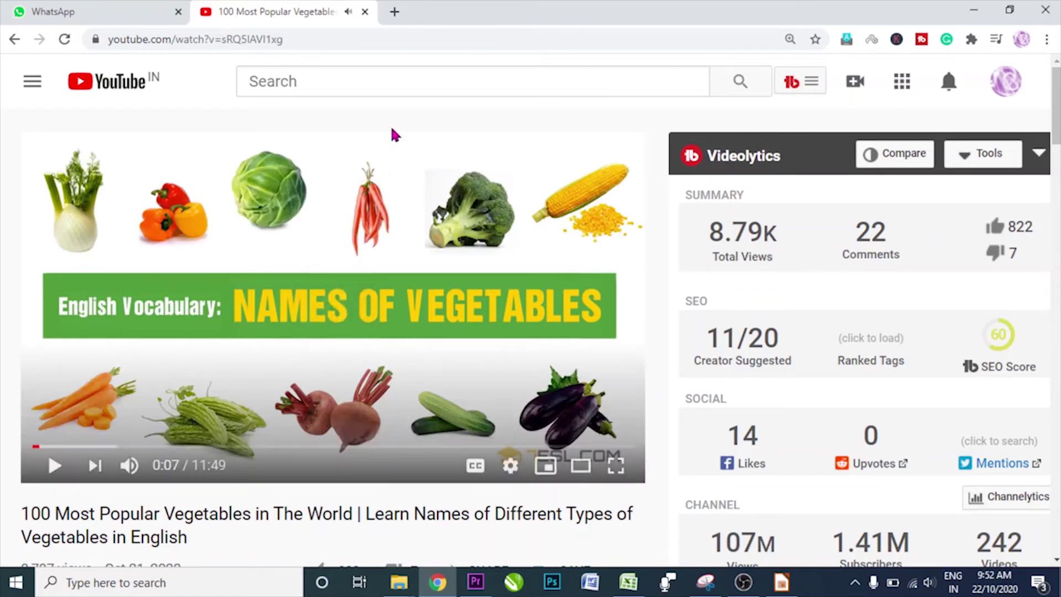
left_click_drag(340, 39, 104, 42)
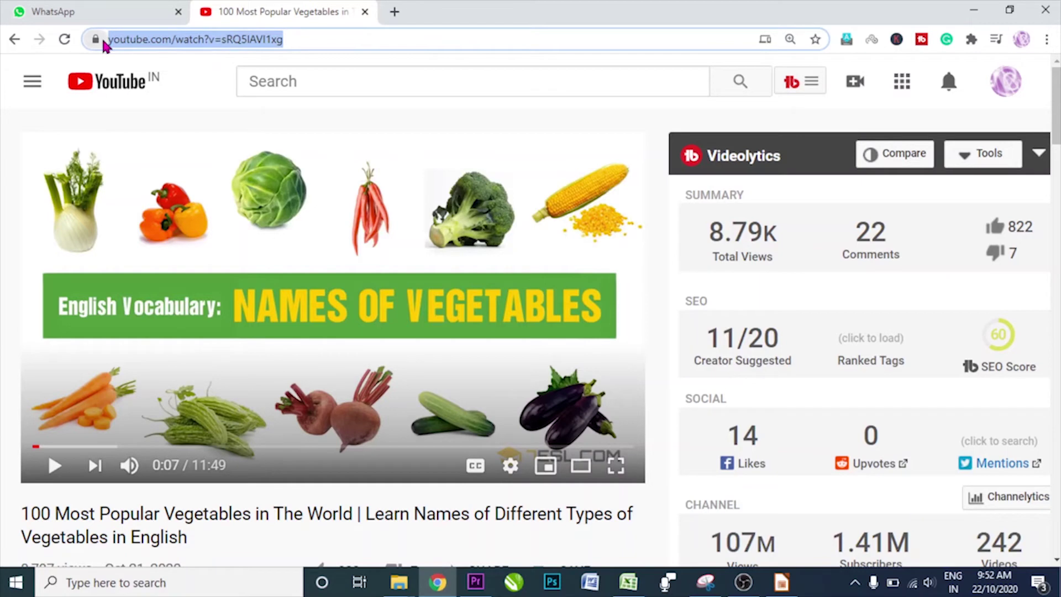
left_click(781, 586)
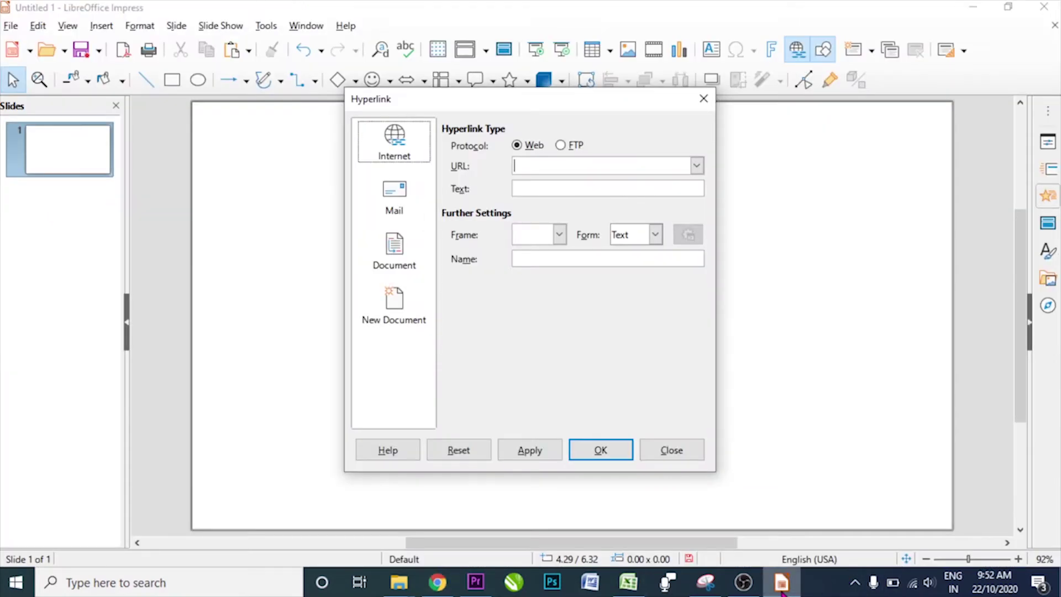
- Paste the YouTube URL as the Web link target, apply it to the slide, and close the dialog
left_click(562, 168)
type("https://www.youtube.com/watch?v=sRQ5lAVI1xg")
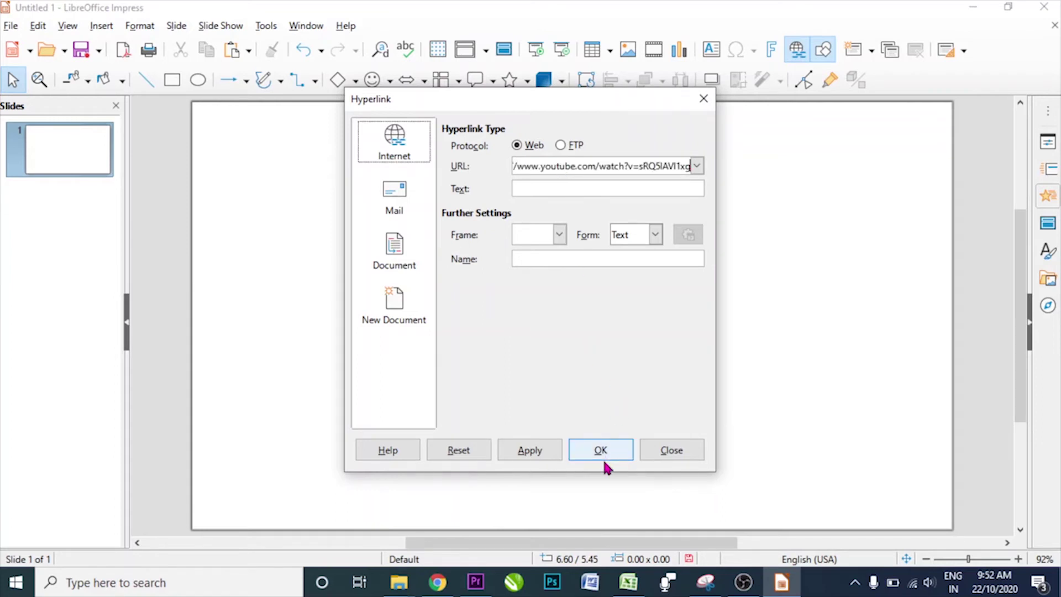
left_click(532, 454)
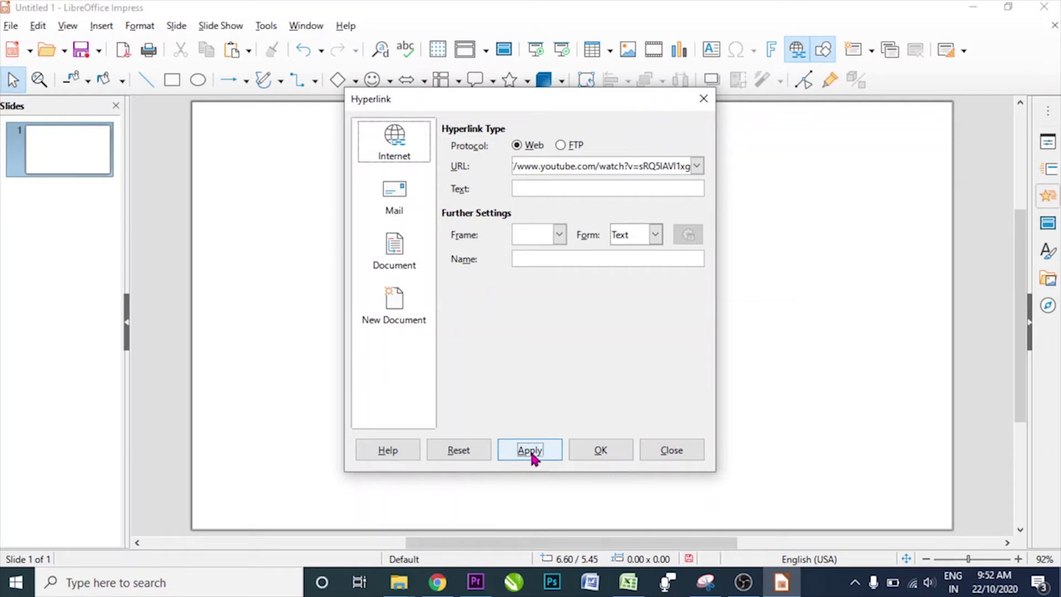
left_click(670, 450)
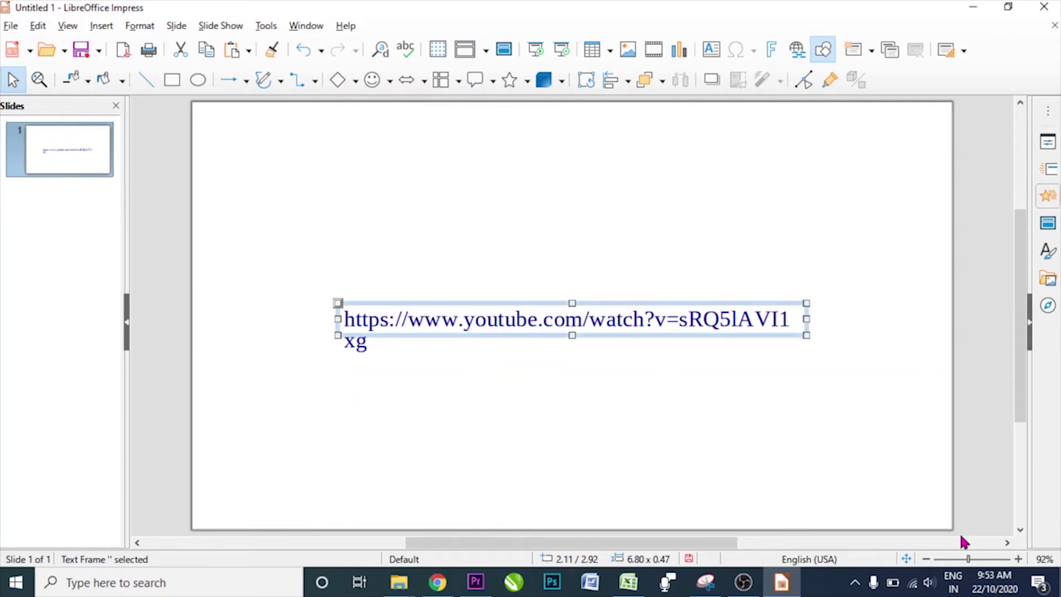
key("F5")
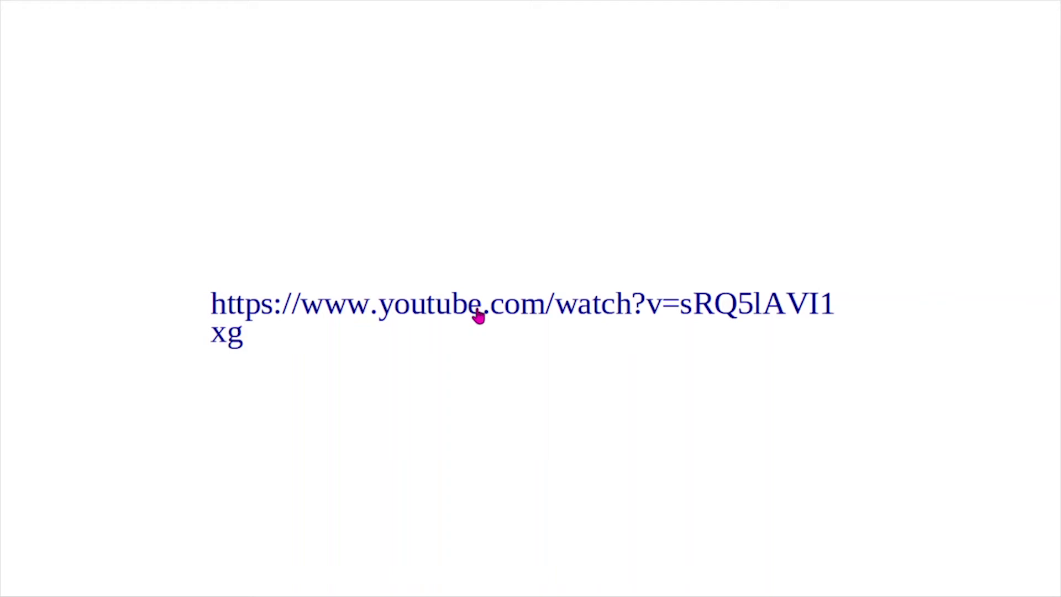
- Follow the YouTube link in the slide show, exit the show, and delete the link text
left_click(477, 313)
left_click(368, 369)
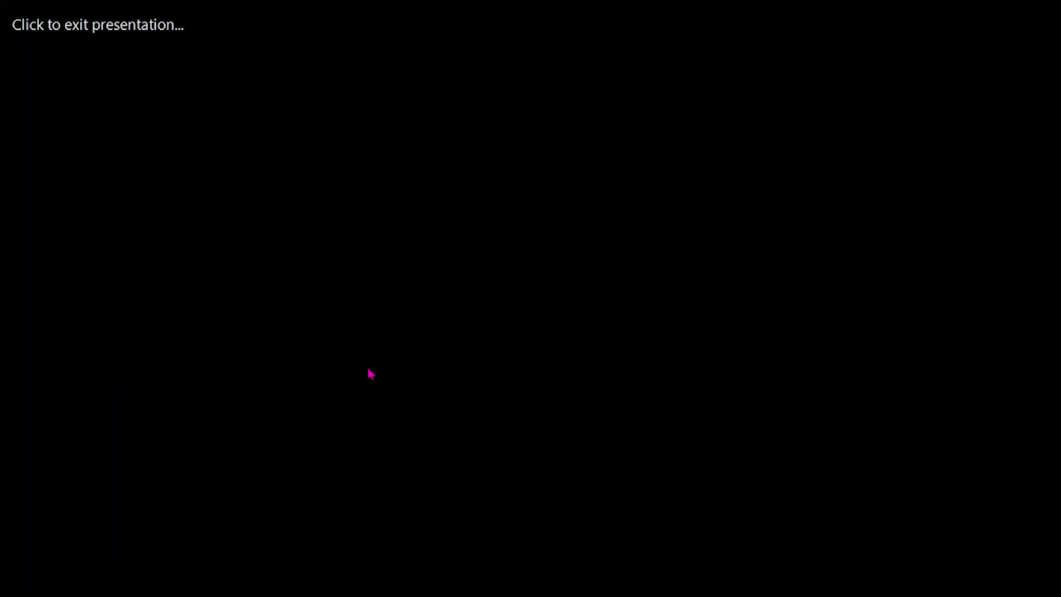
left_click(370, 374)
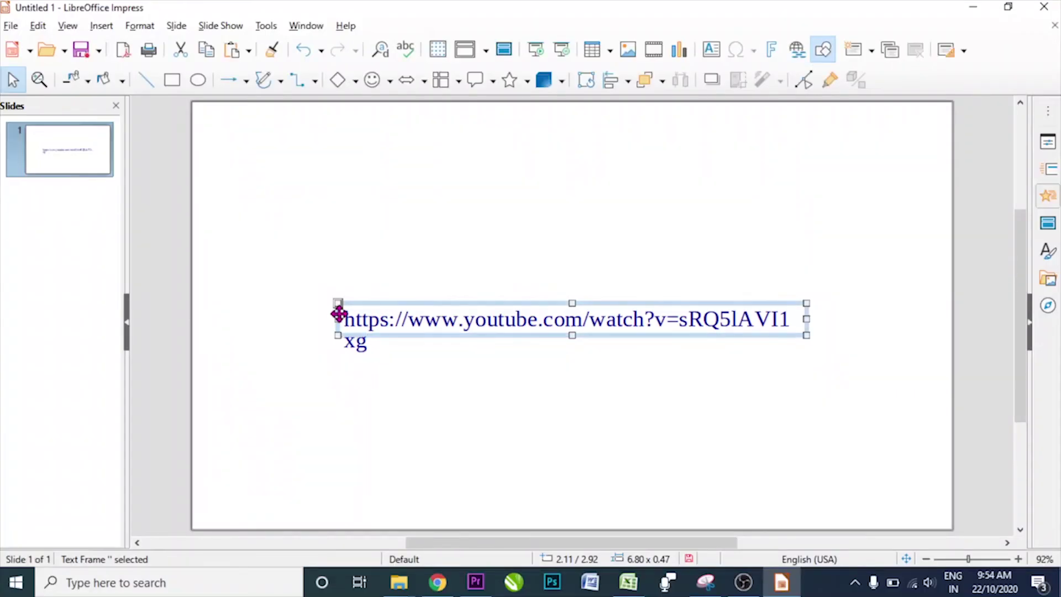
key("Delete")
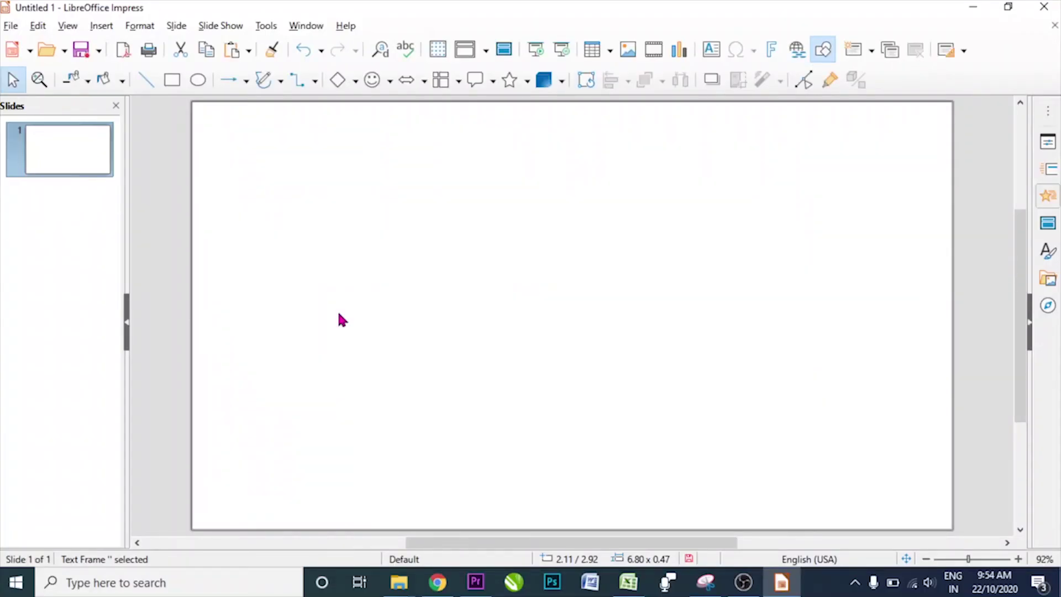
- Insert a Mail hyperlink with the recipient's e-mail address and subject 'hbhdbkbk' onto the slide
left_click(343, 320)
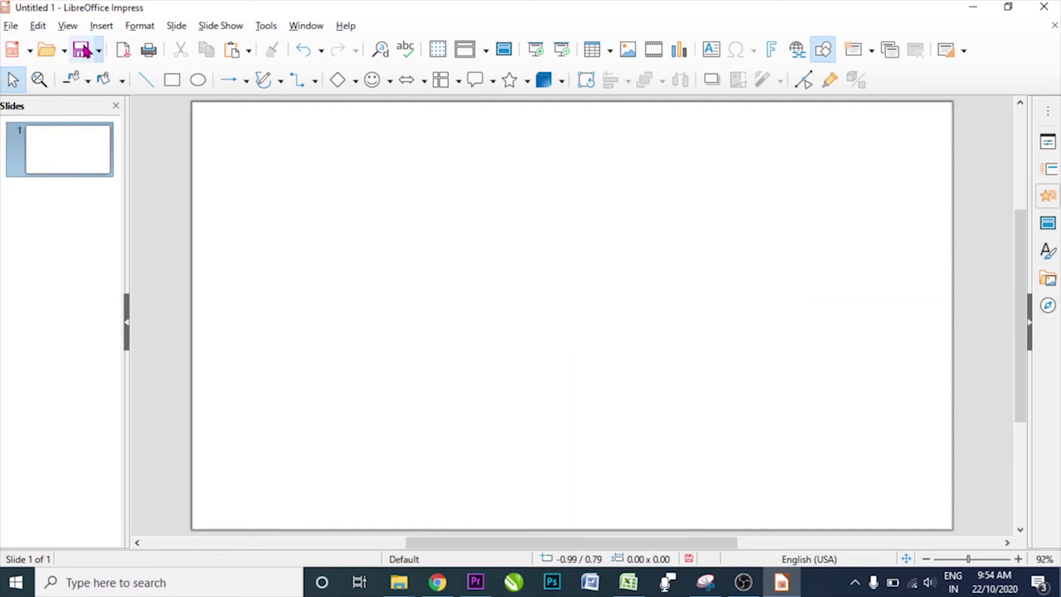
left_click(110, 29)
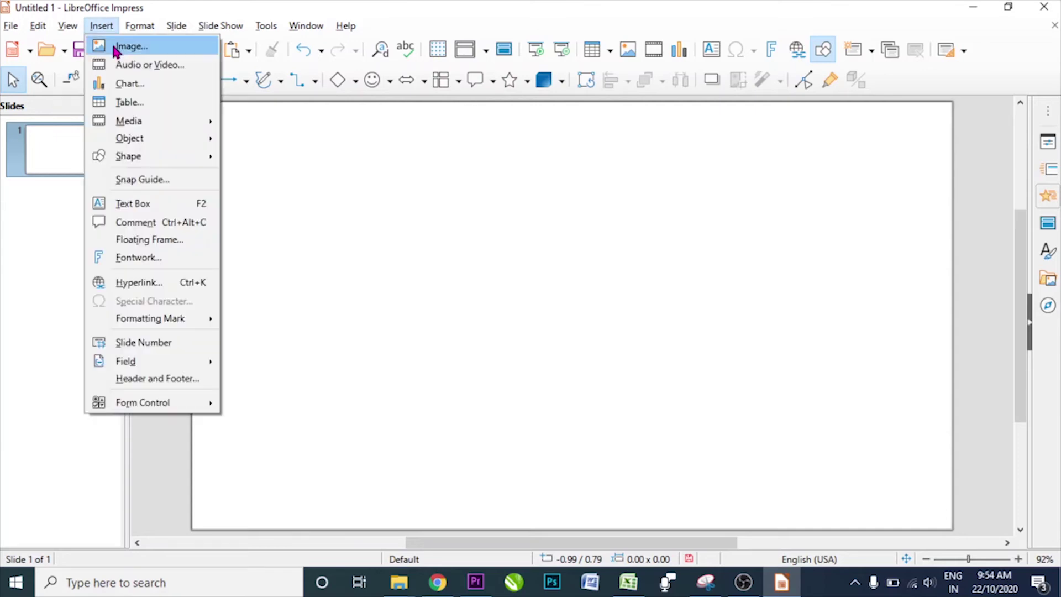
left_click(145, 284)
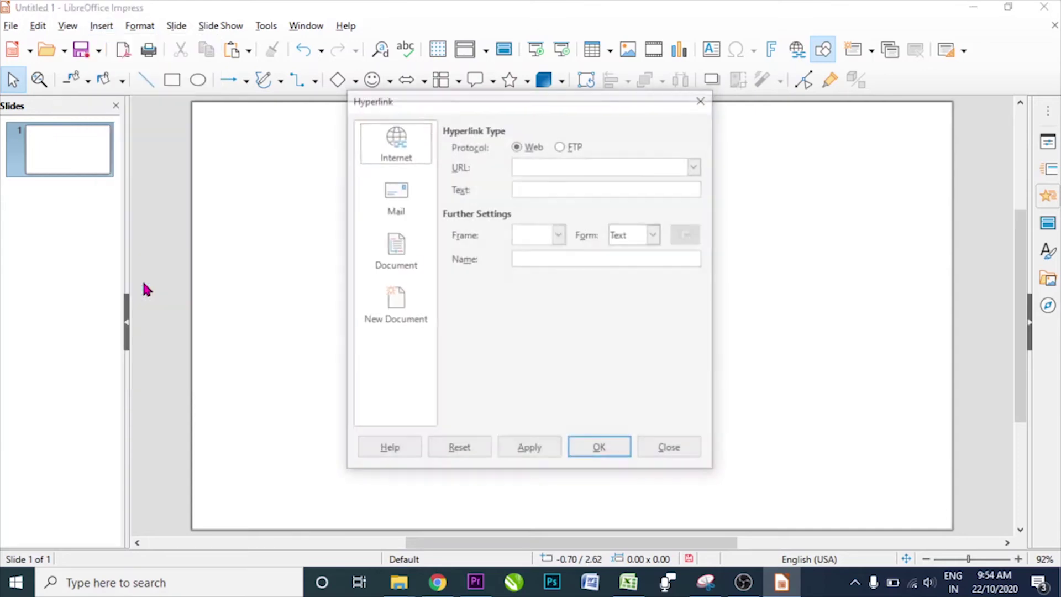
left_click(407, 197)
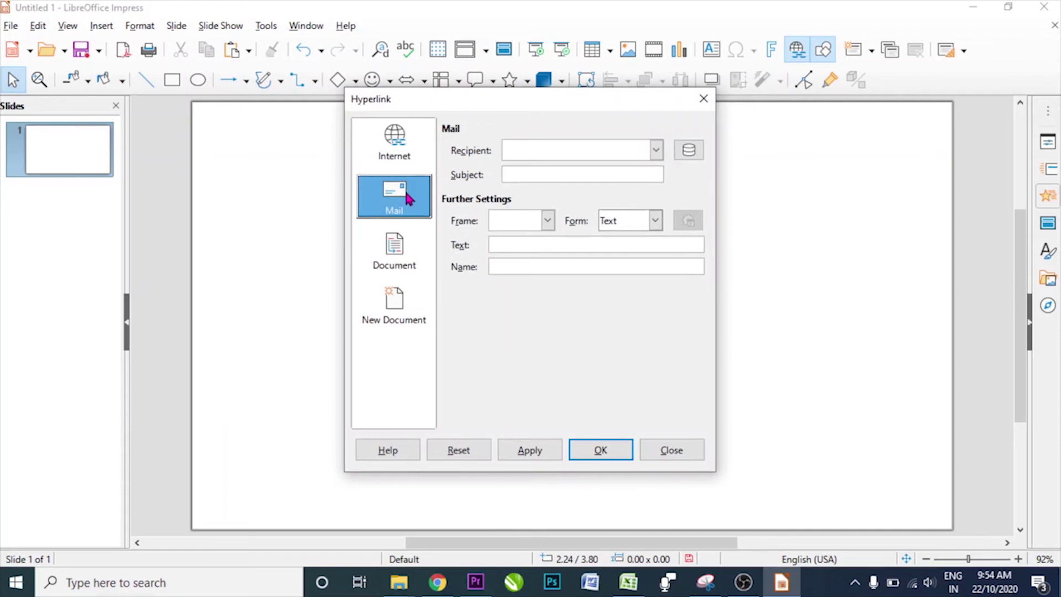
left_click(570, 154)
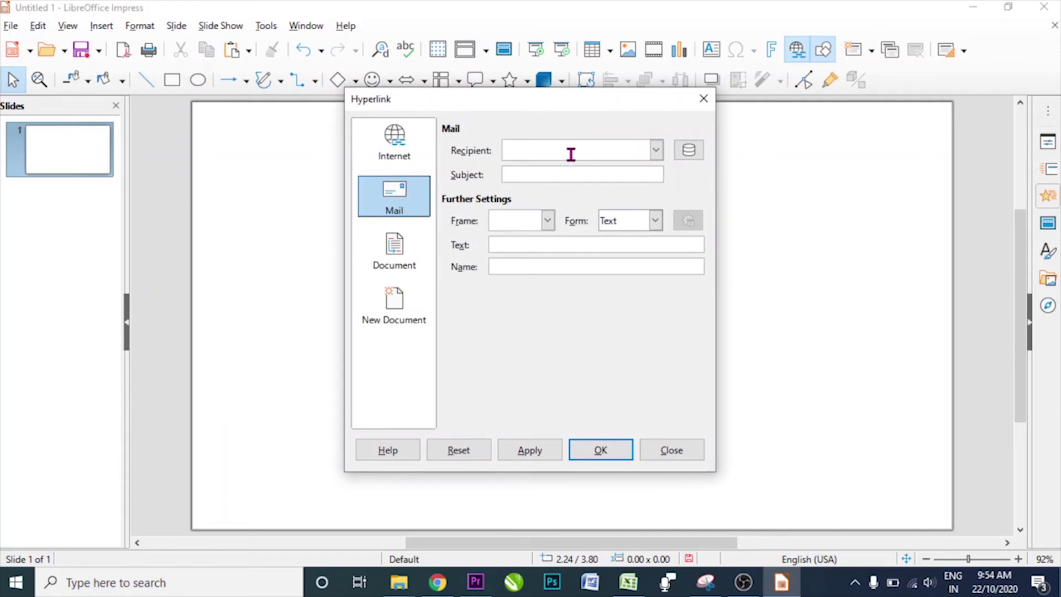
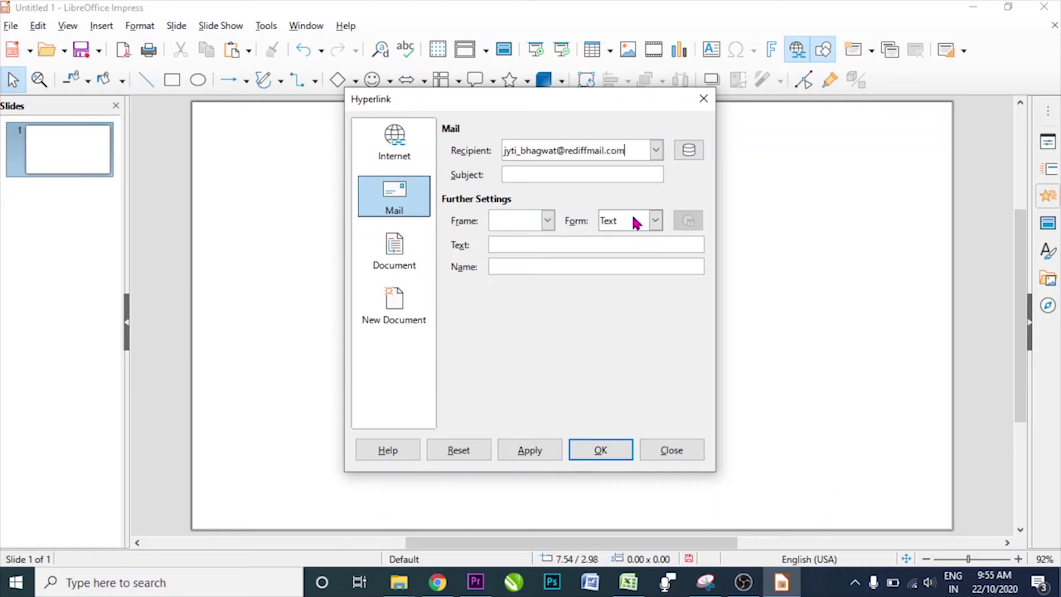
left_click(638, 173)
type("hbhdbkbk")
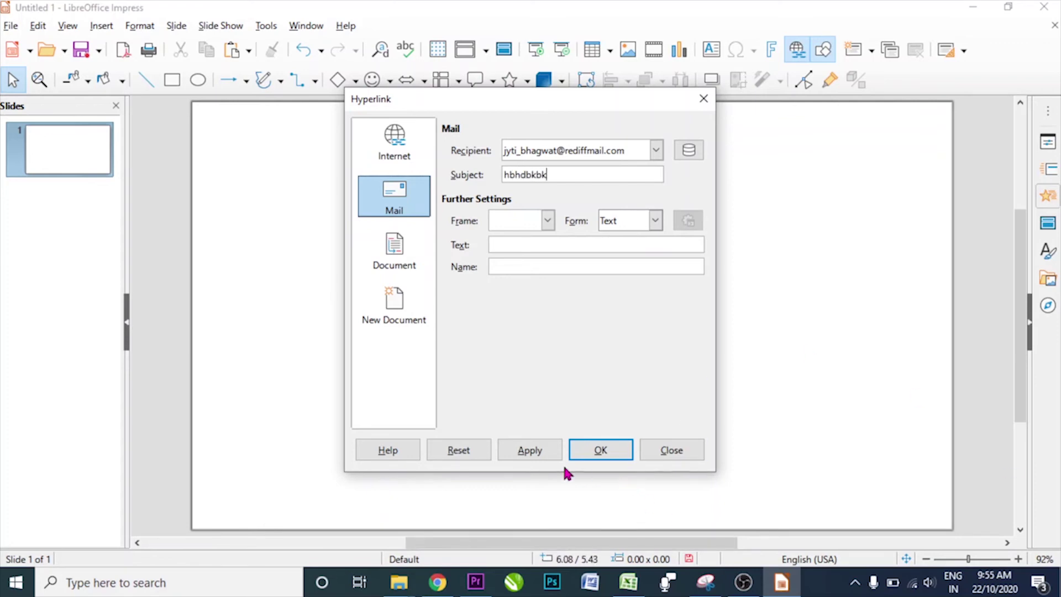
left_click(522, 461)
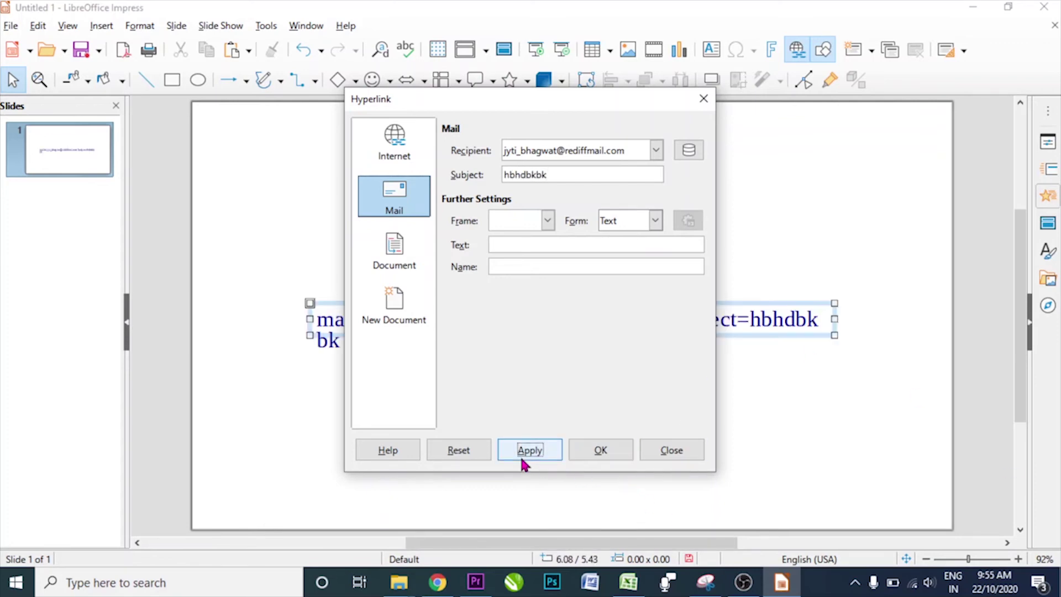
left_click(663, 459)
left_click(663, 459)
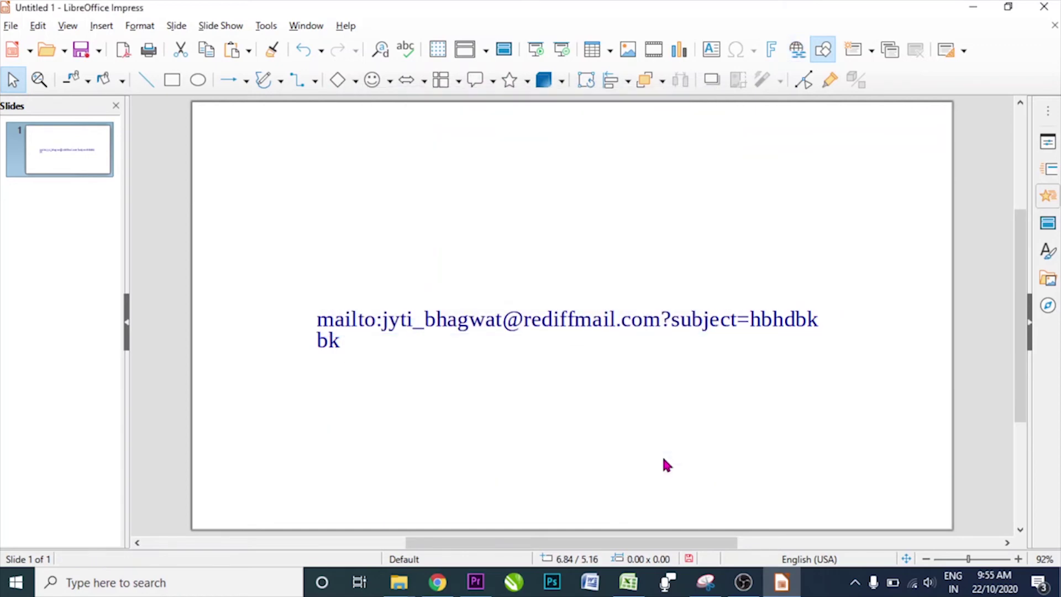
key("F5")
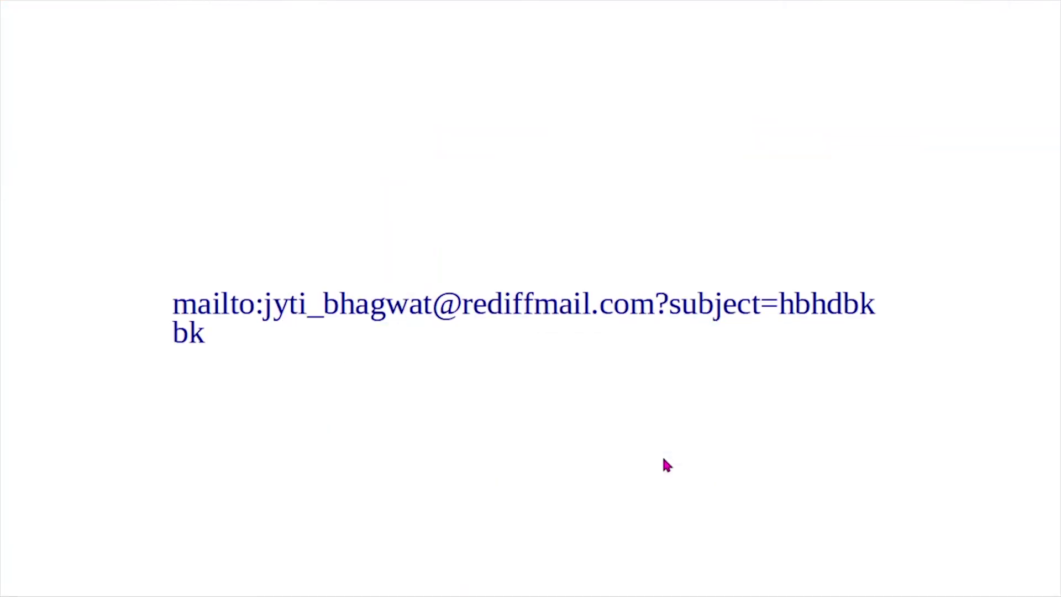
left_click(583, 316)
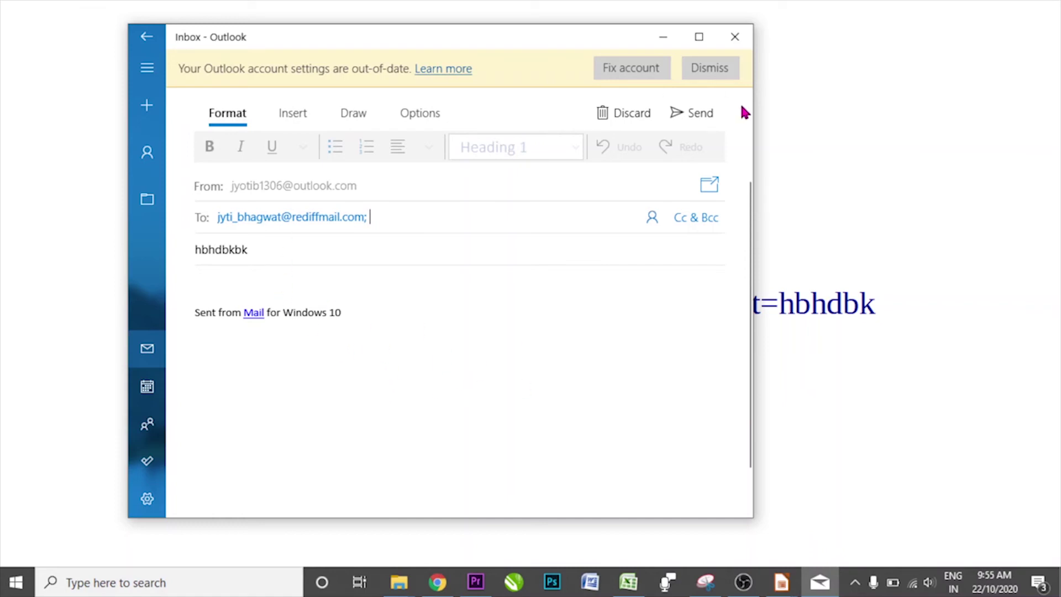
left_click(735, 36)
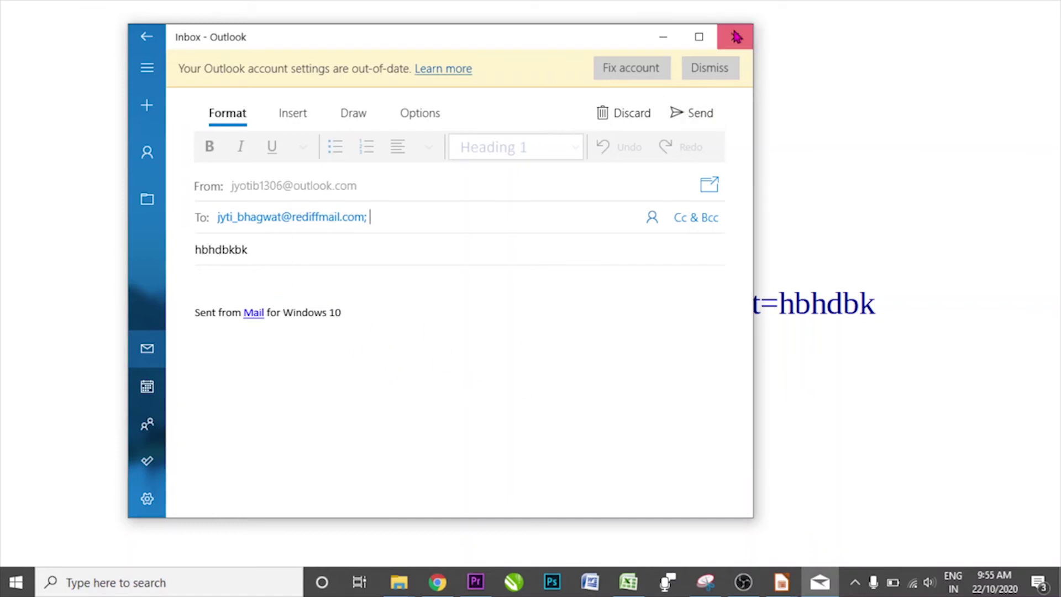
key("Right")
left_click(694, 107)
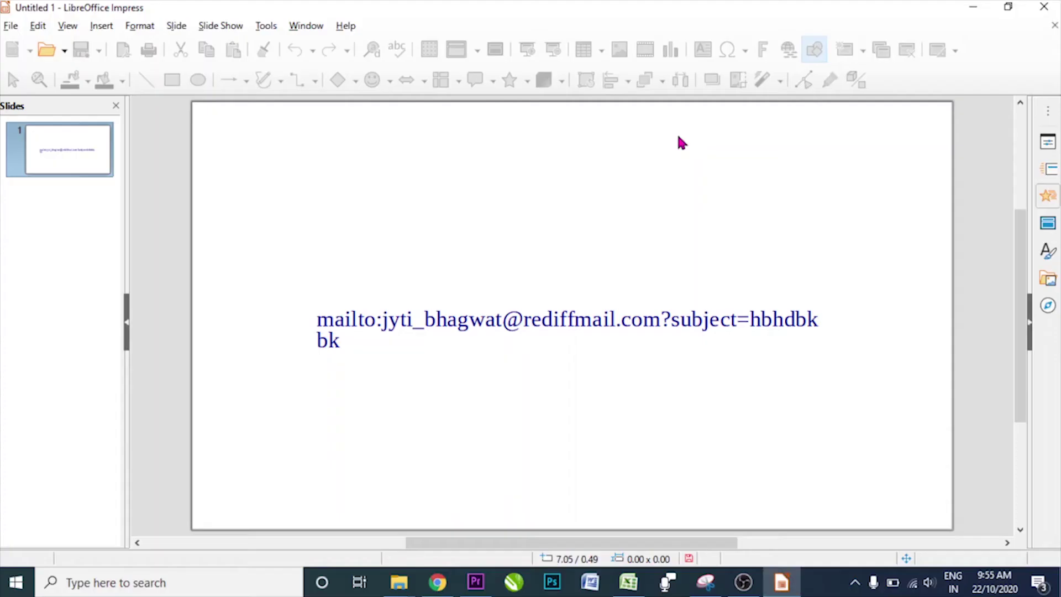
- Delete the mail link text from the slide
left_click(403, 320)
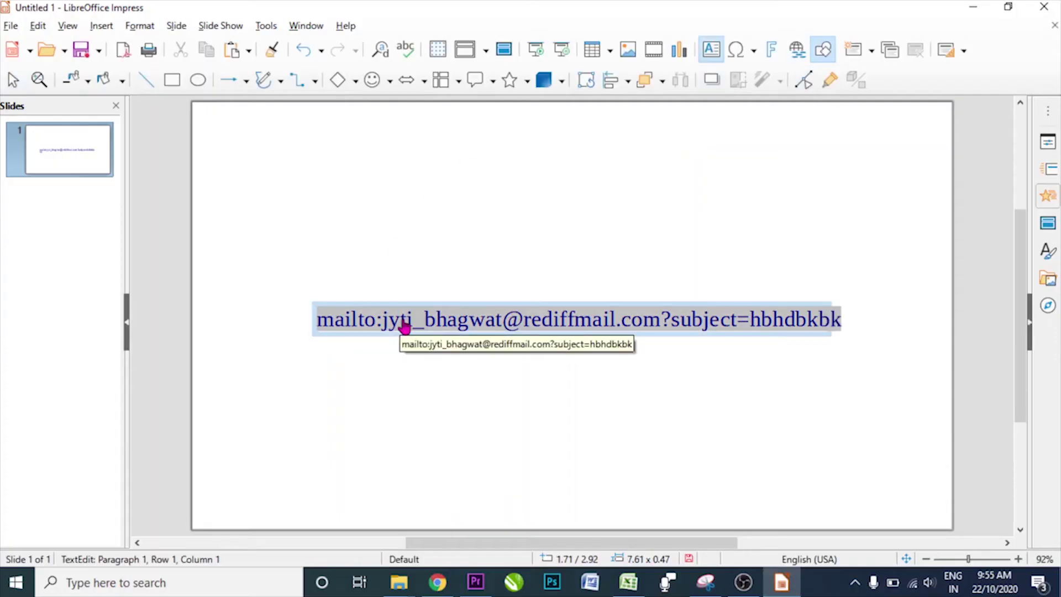
key("Delete")
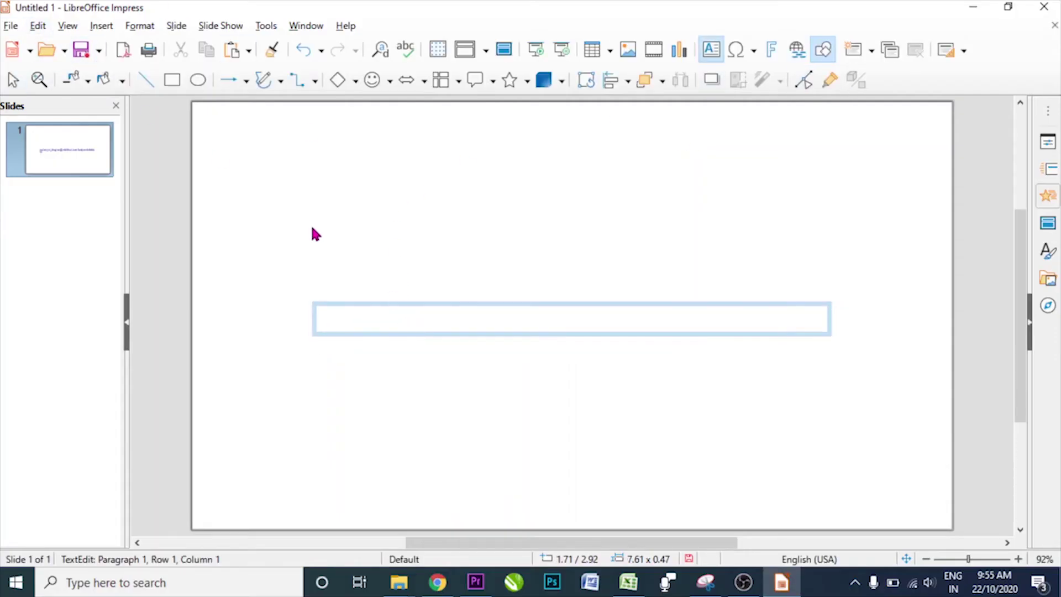
key("Escape")
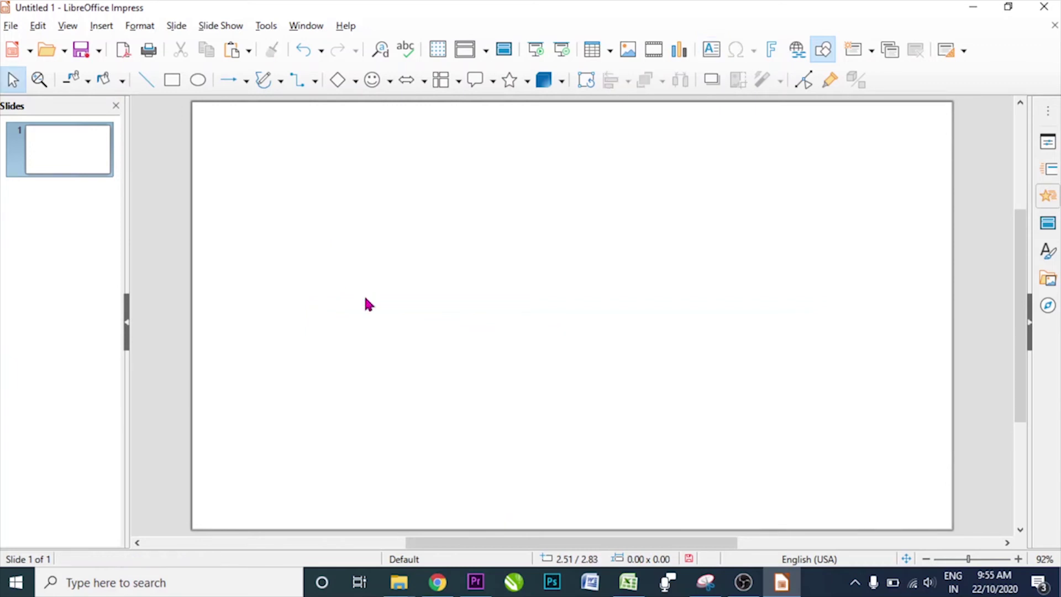
- Insert a Document hyperlink to hobo.docx, browsed from the Desktop folder
left_click(101, 26)
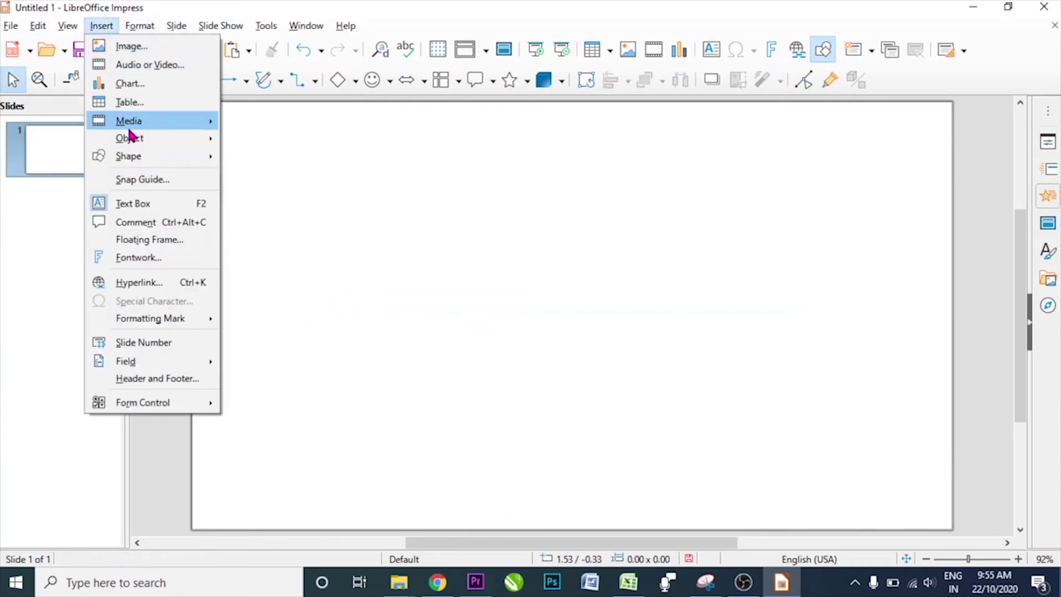
left_click(139, 282)
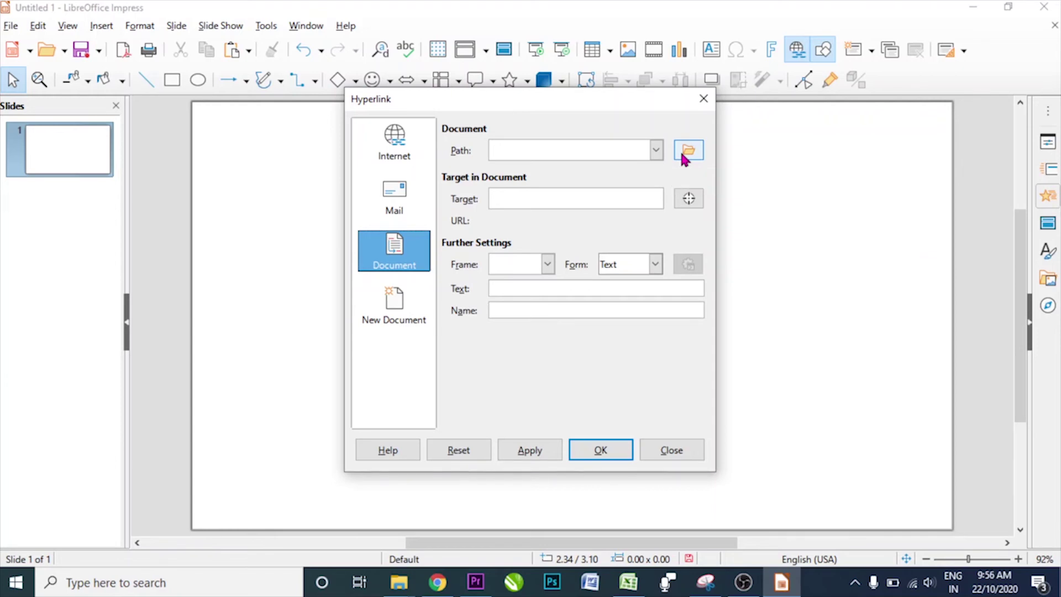
left_click(685, 154)
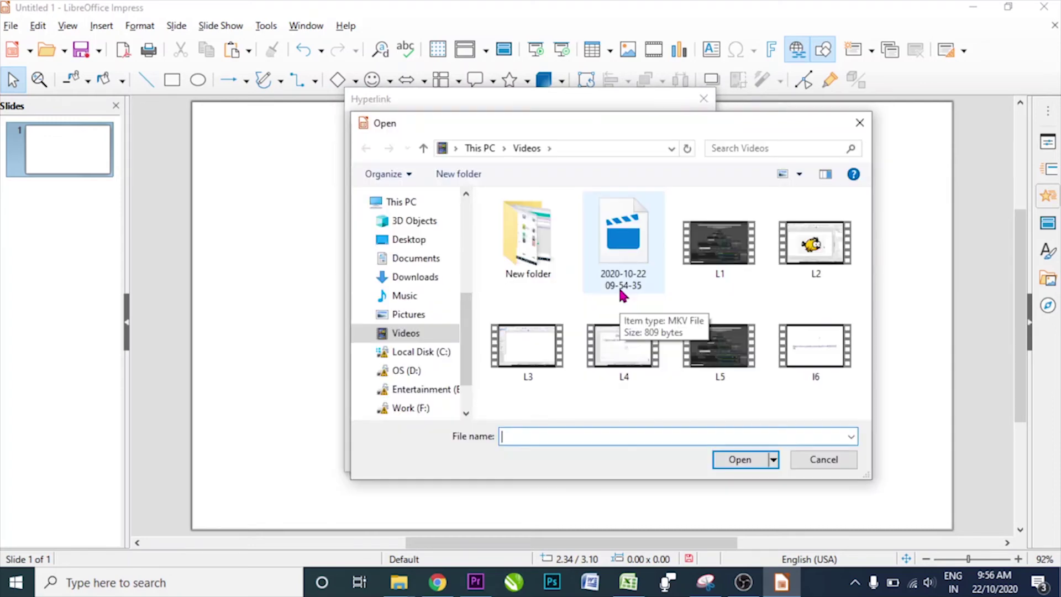
left_click(415, 240)
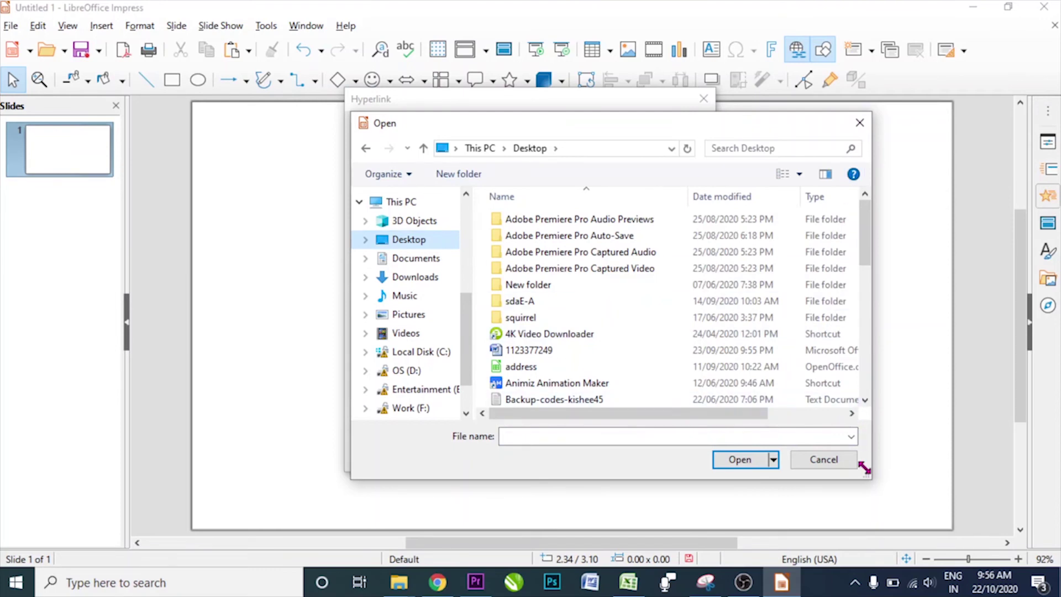
left_click_drag(866, 473, 1019, 533)
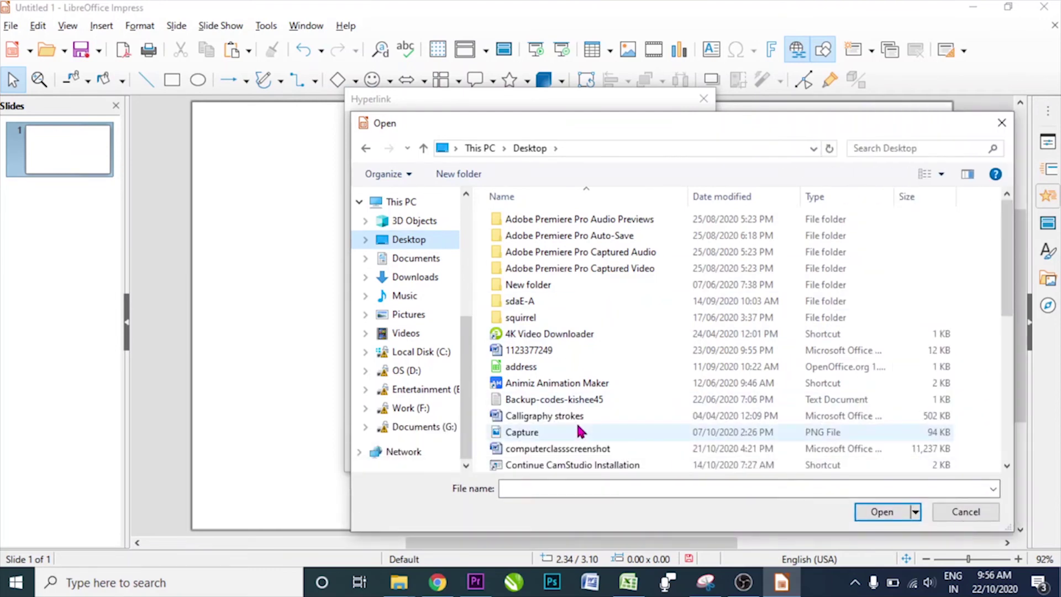
scroll(578, 431, "down", 2)
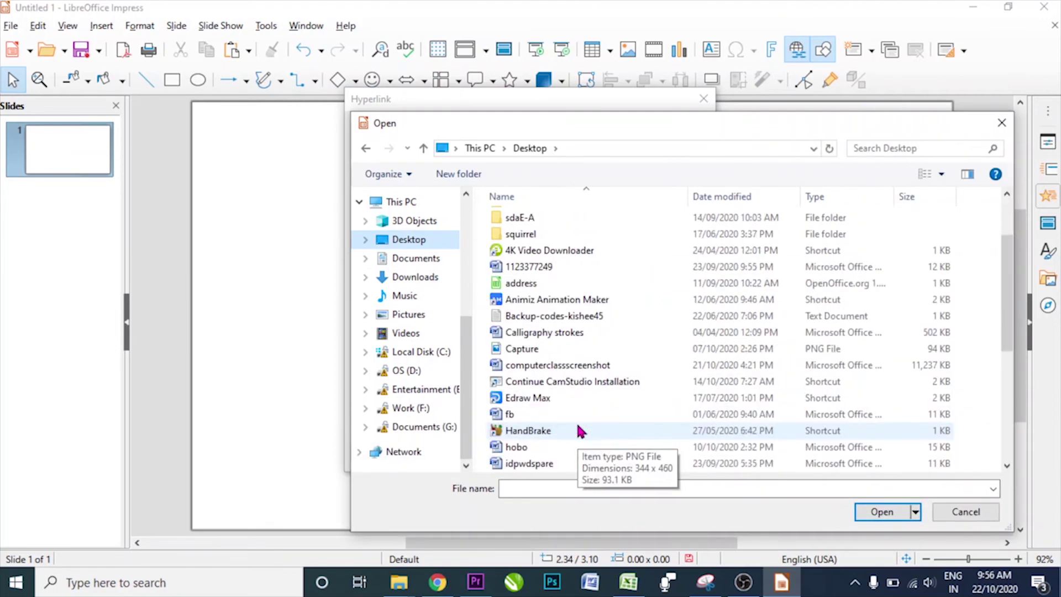
scroll(578, 431, "down", 1)
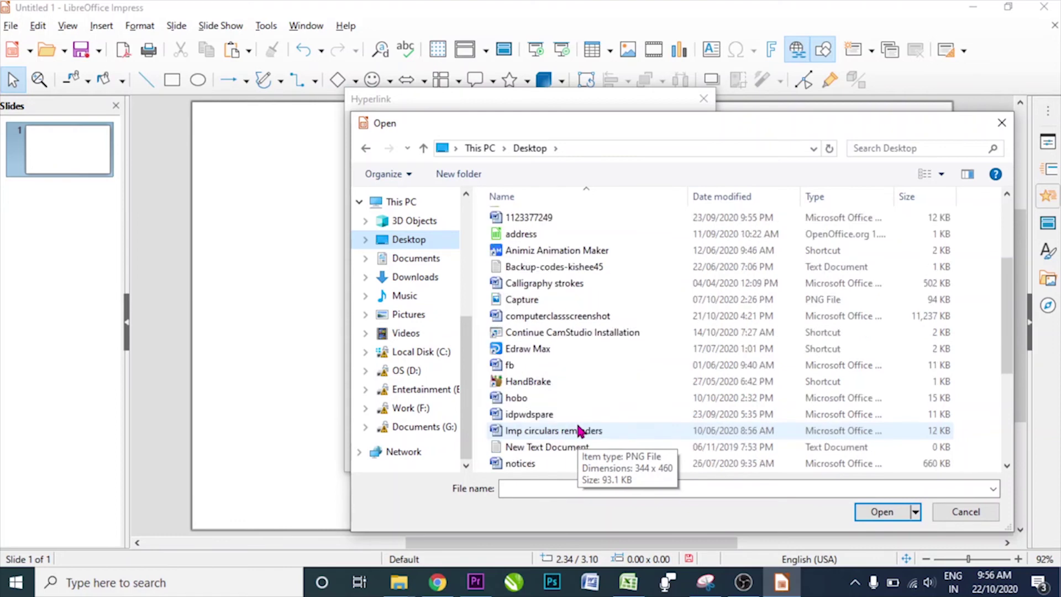
left_click(514, 399)
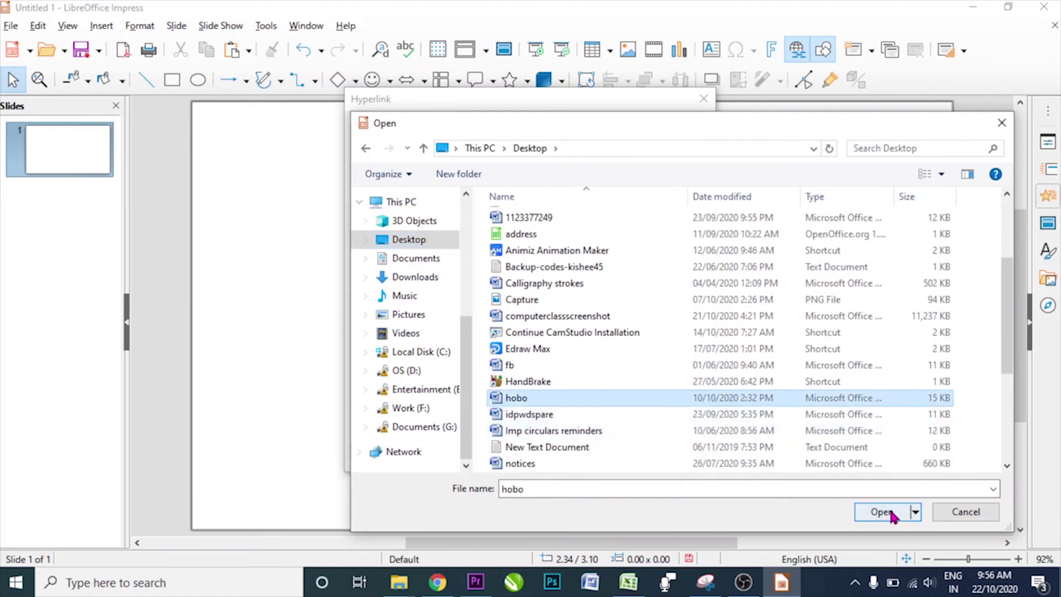
left_click(881, 512)
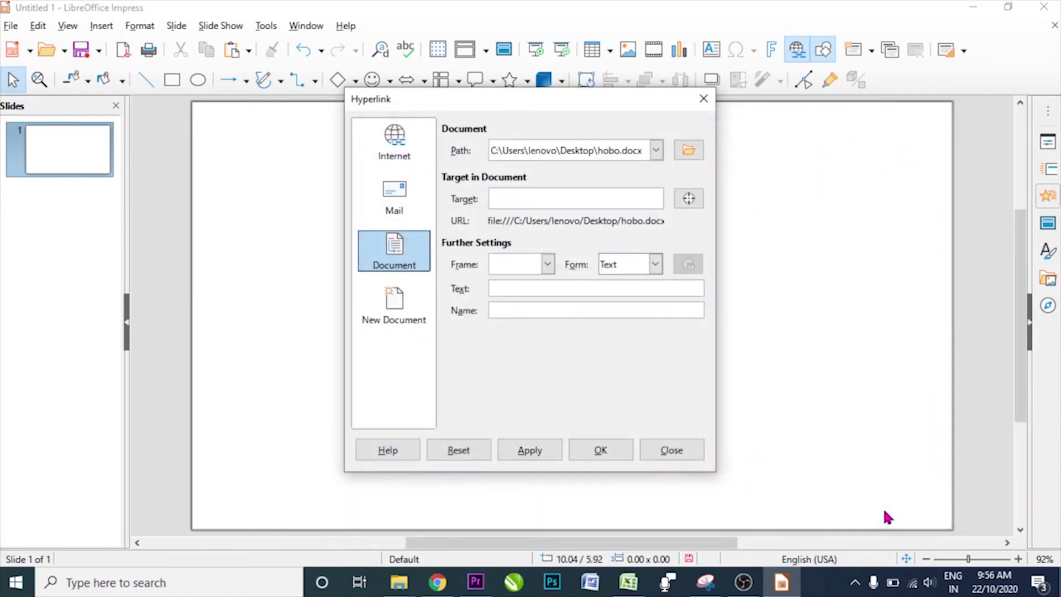
left_click(529, 456)
left_click(685, 448)
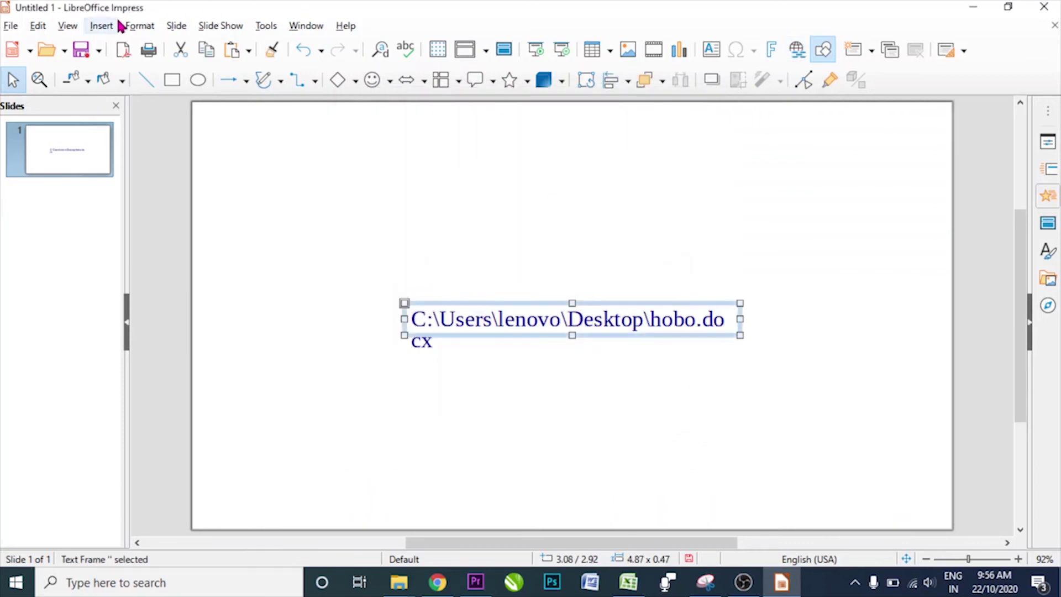
- Run the slide show and click the hobo.docx link to open it in Word
key("F5")
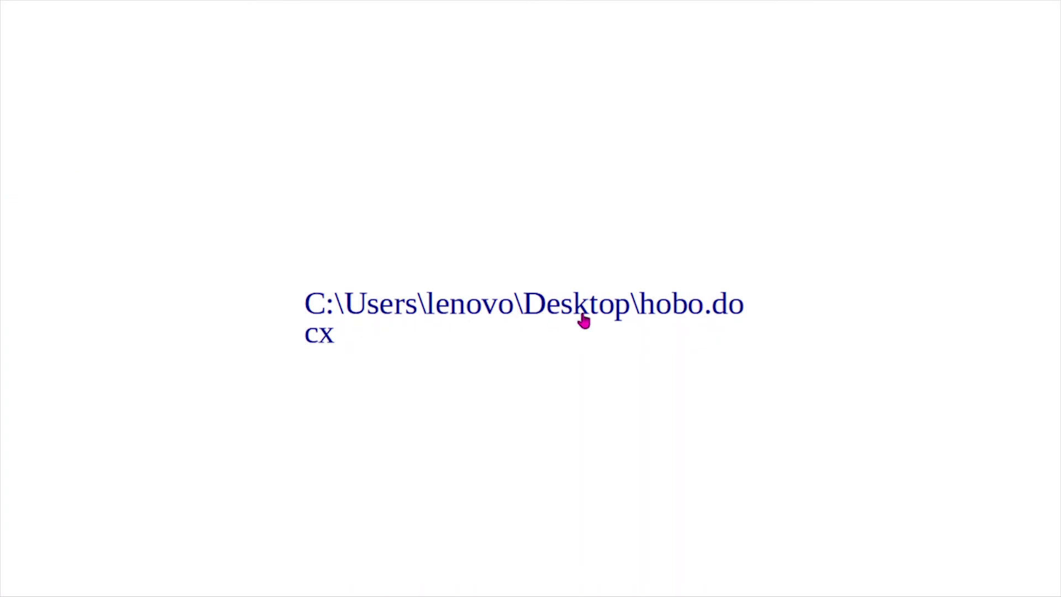
left_click(583, 314)
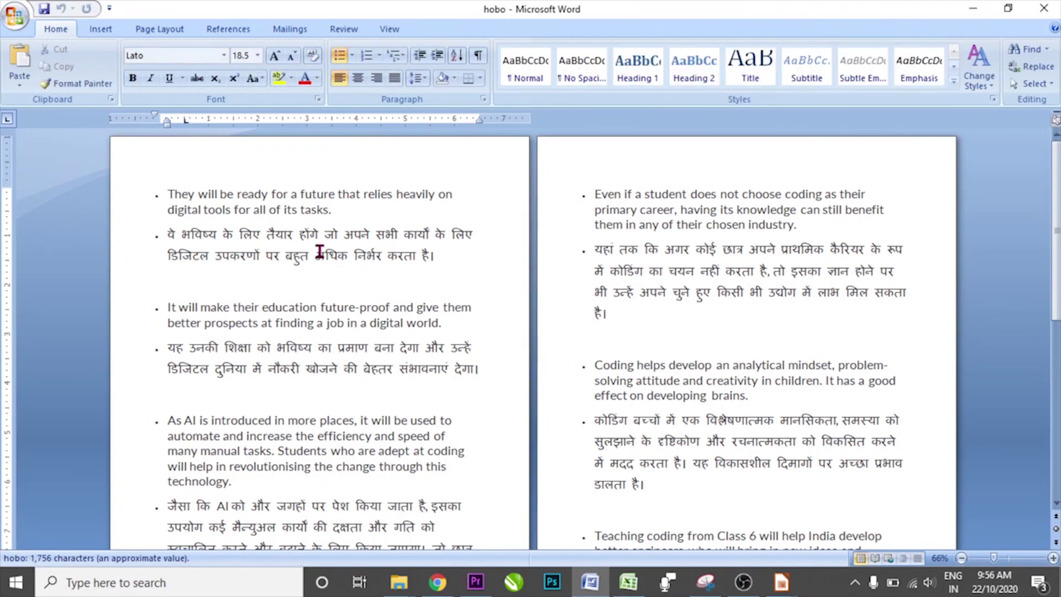
- Add the text 'vfdvfdvfdvfd' on the last line of page 3 in hobo.docx
scroll(839, 419, "down", 3)
scroll(840, 418, "down", 7)
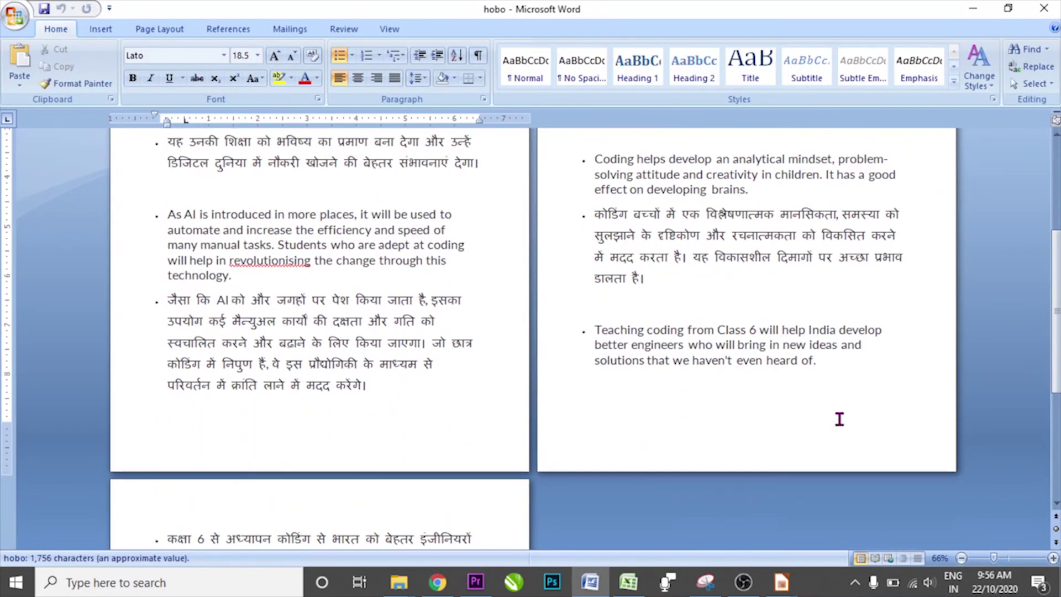
left_click(849, 242)
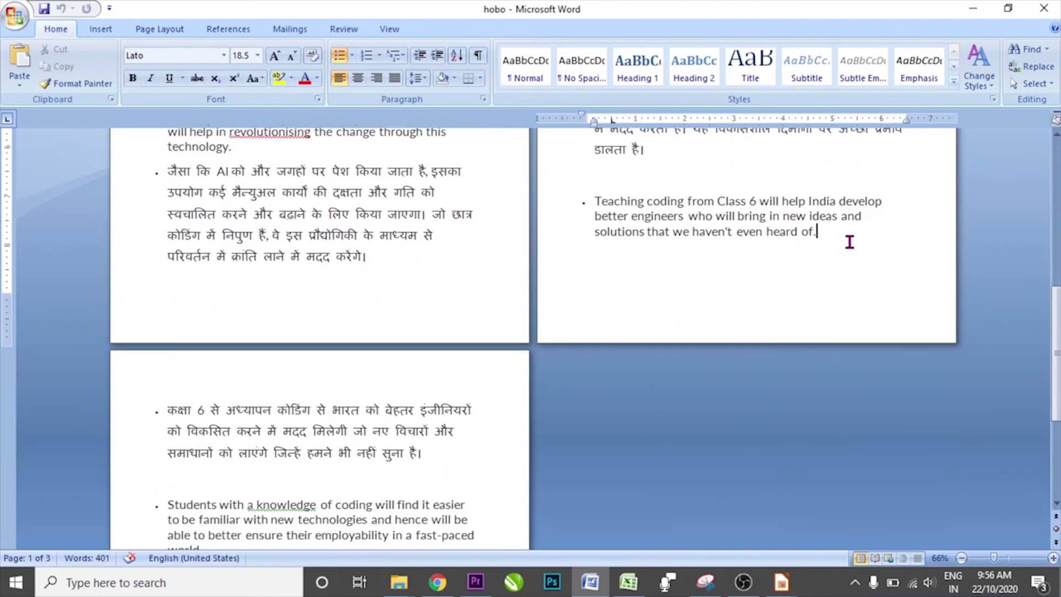
scroll(832, 269, "down", 10)
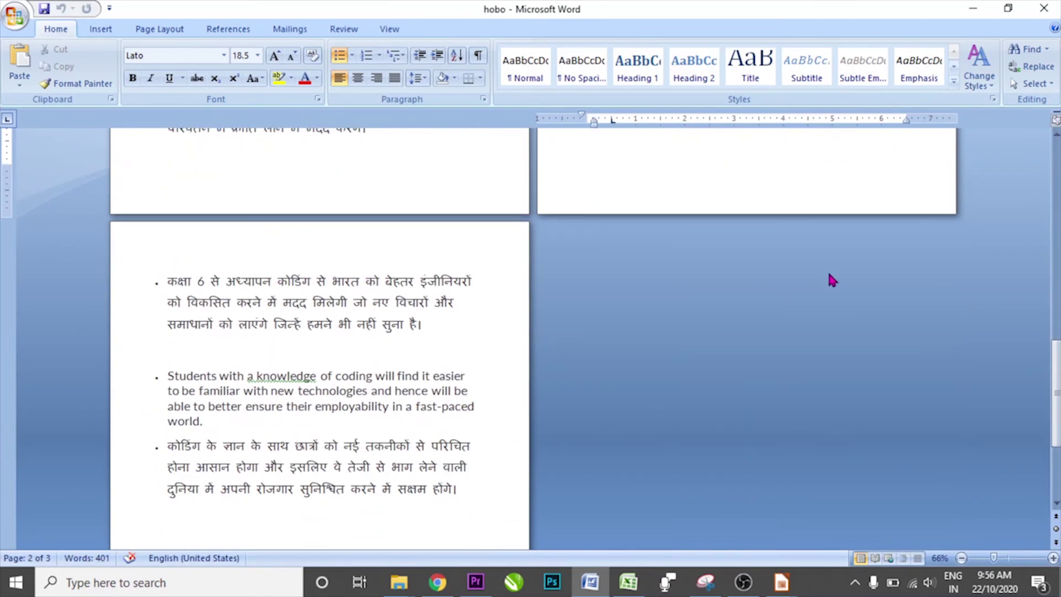
left_click(410, 348)
type("vfd")
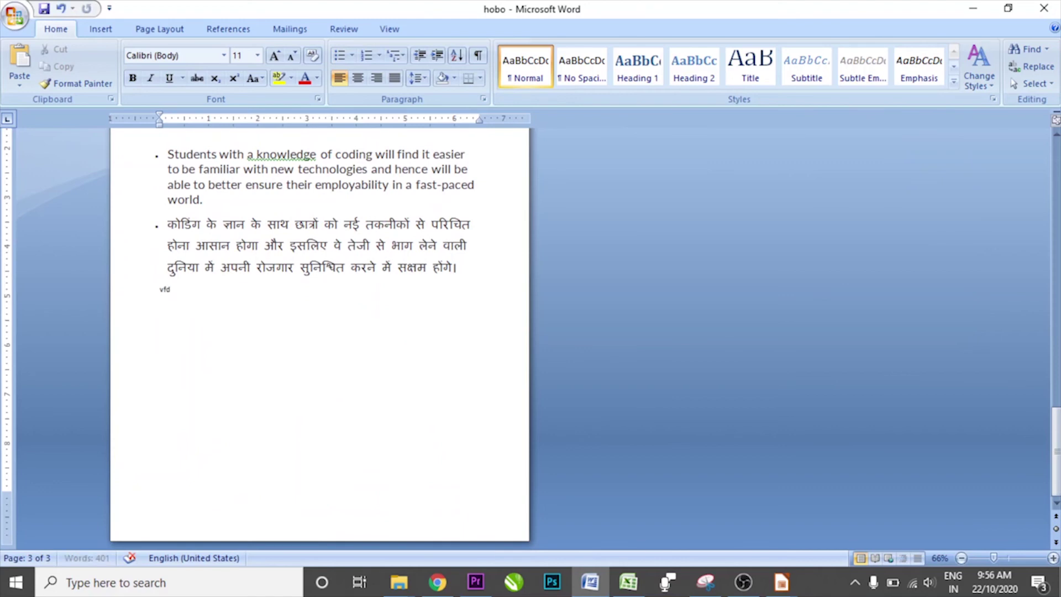
type("vfdvfdvfd")
- Save hobo.docx in Word and advance the Impress slide show to its end screen
left_click(15, 15)
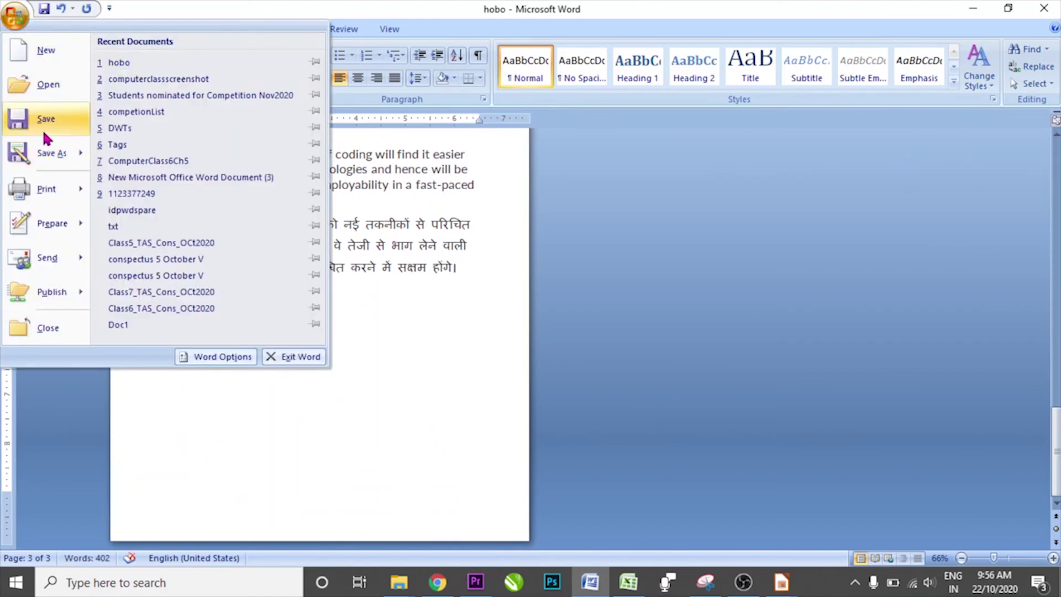
left_click(42, 129)
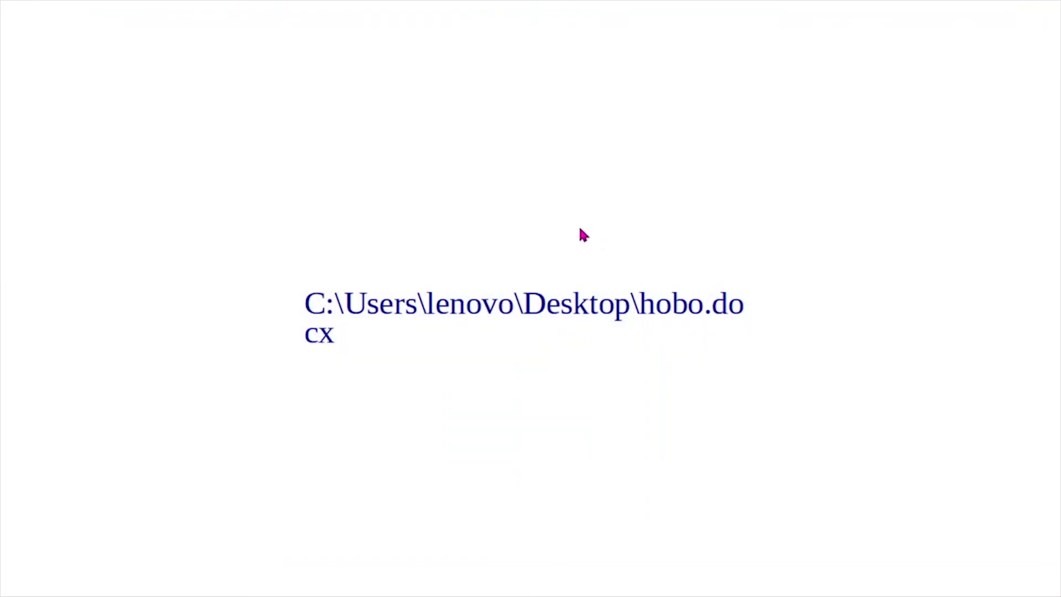
left_click(541, 221)
- Exit the slide show and delete the text frame holding the hobo.docx link
left_click(544, 227)
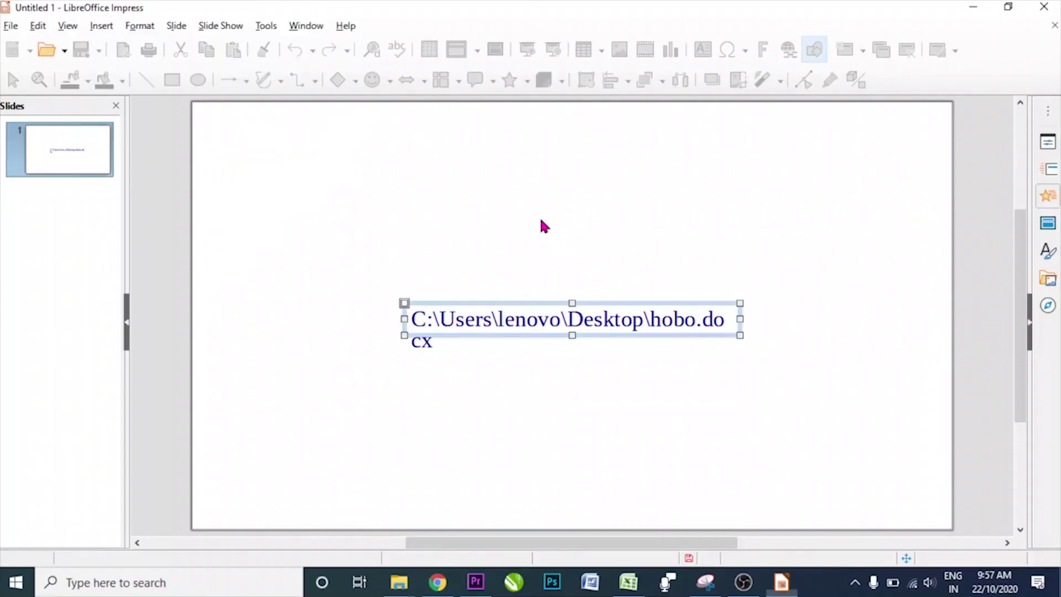
left_click(540, 310)
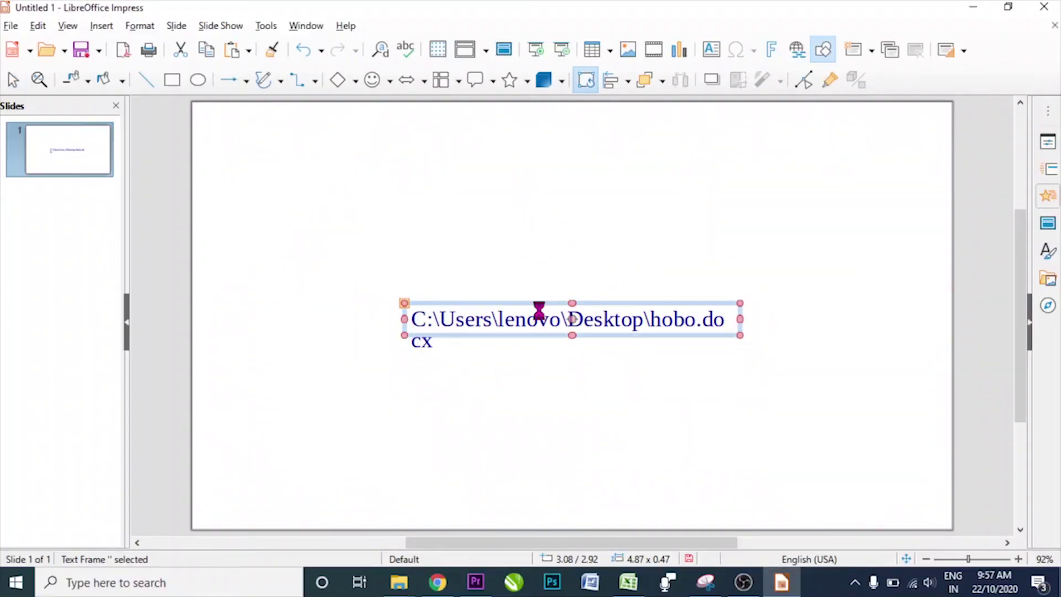
key("Delete")
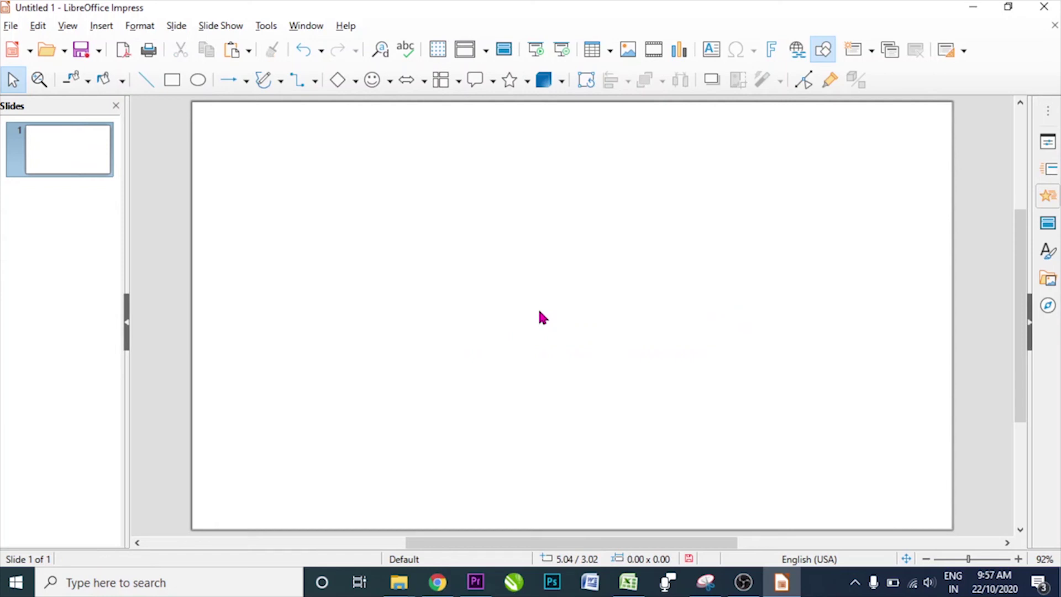
left_click(9, 25)
left_click(463, 358)
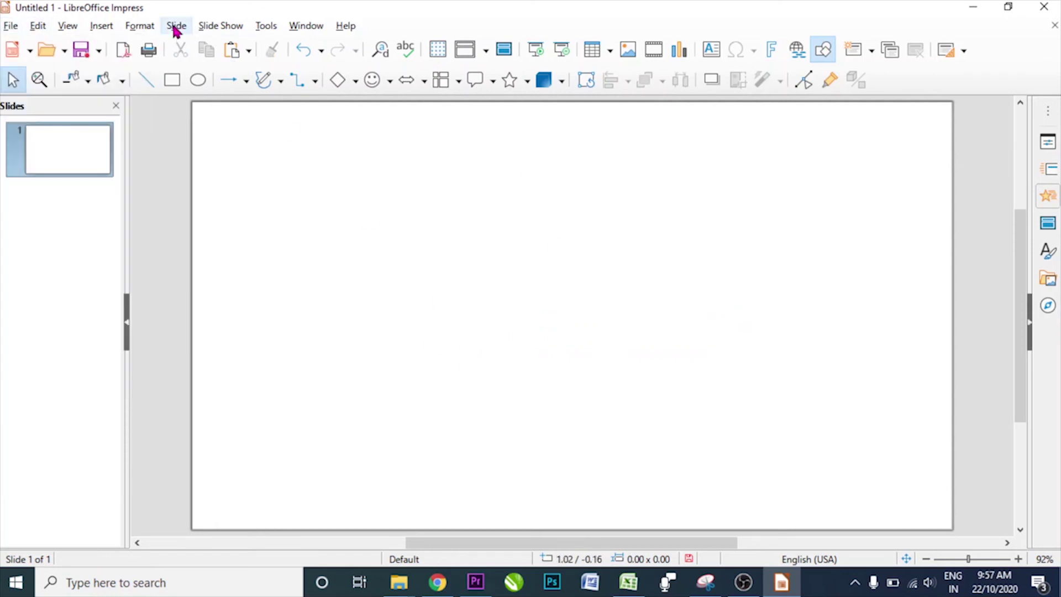
- Insert a New Document hyperlink creating the spreadsheet jyoti.ods in the Desktop folder
left_click(101, 26)
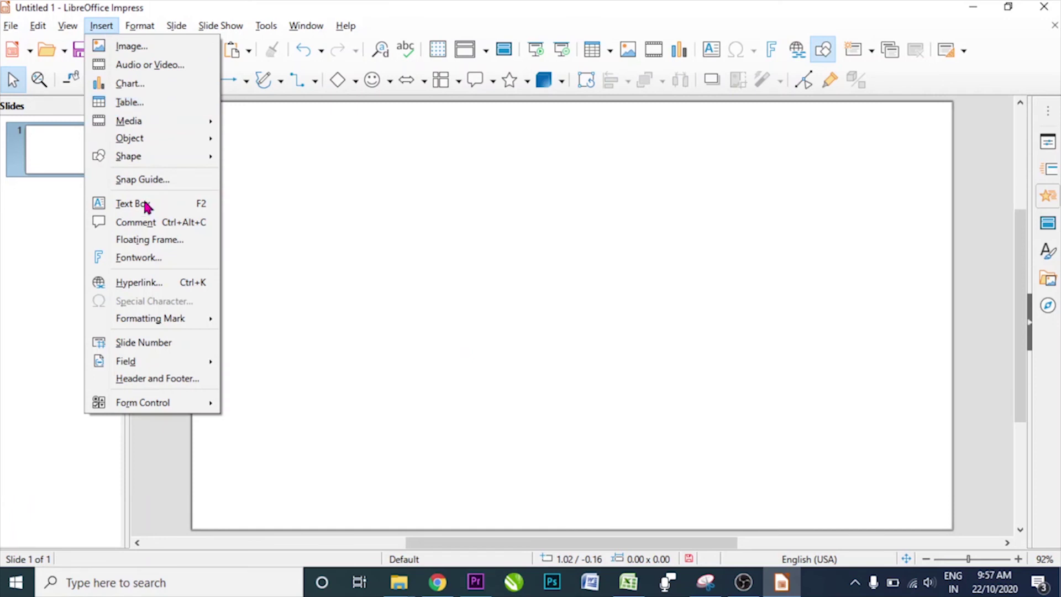
left_click(157, 283)
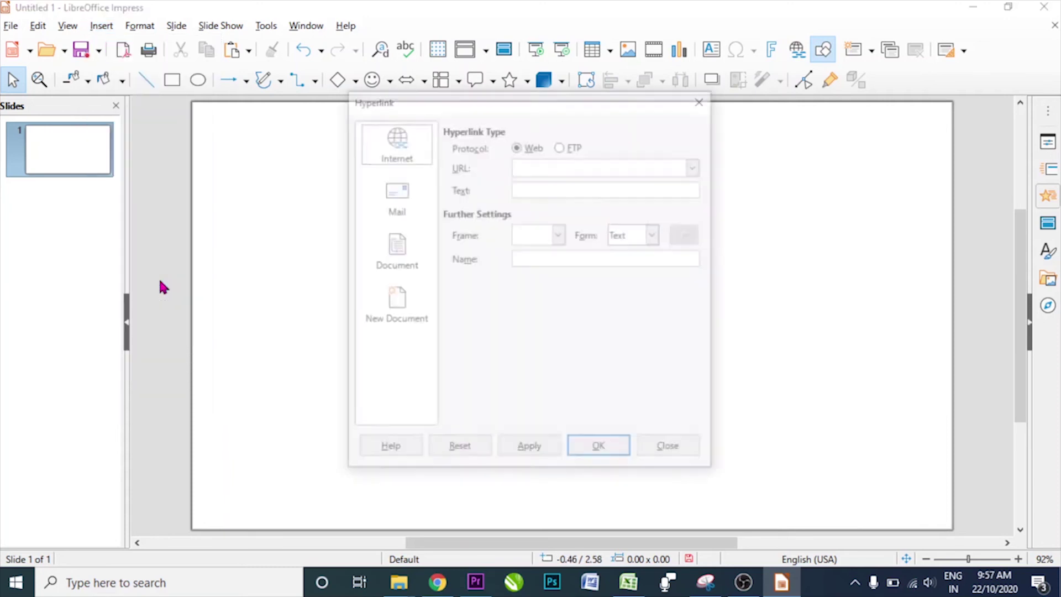
left_click(395, 304)
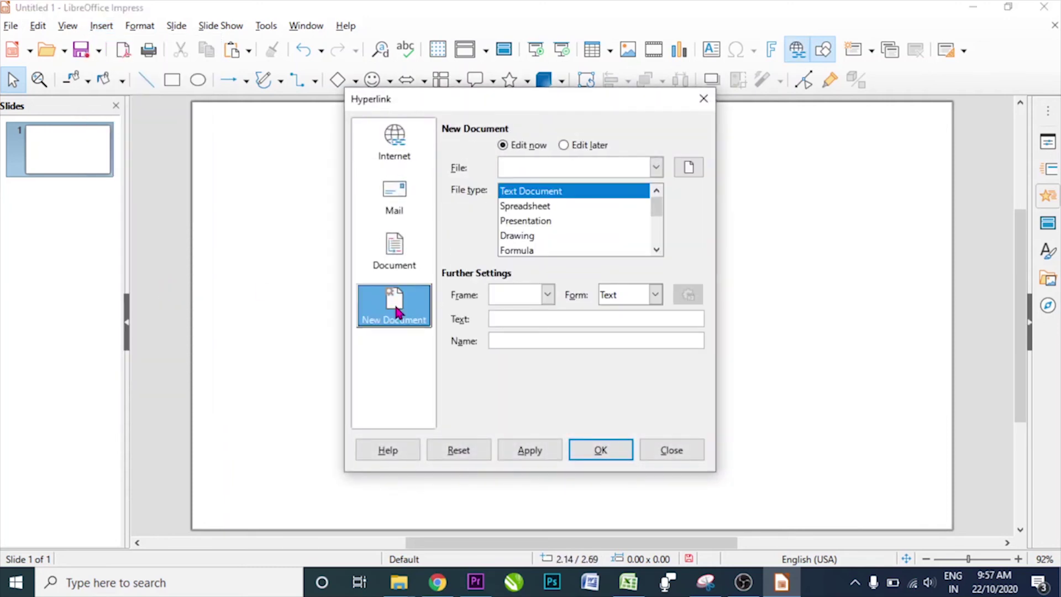
left_click(679, 168)
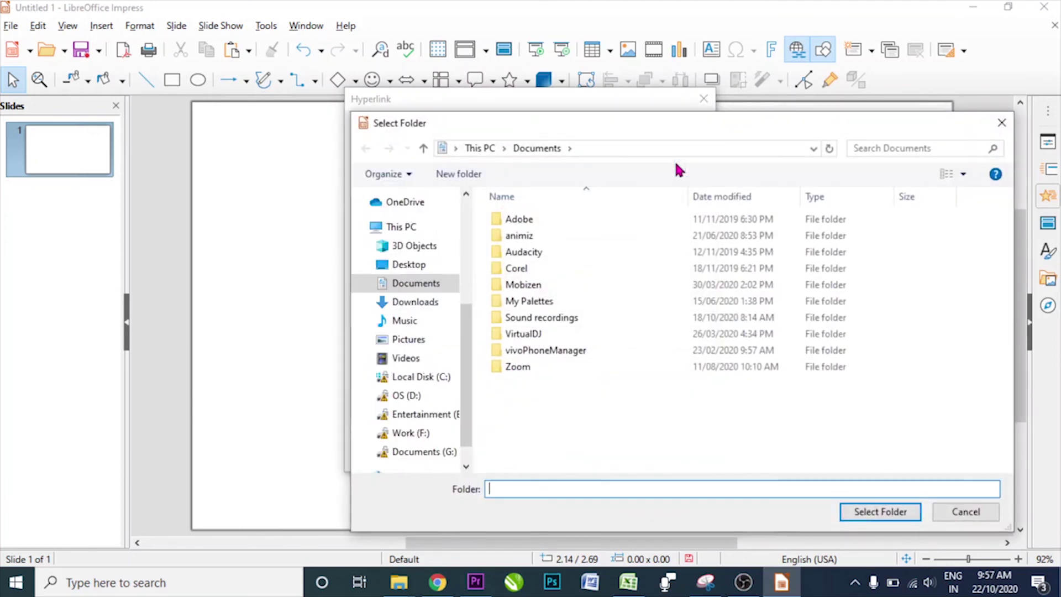
left_click(409, 265)
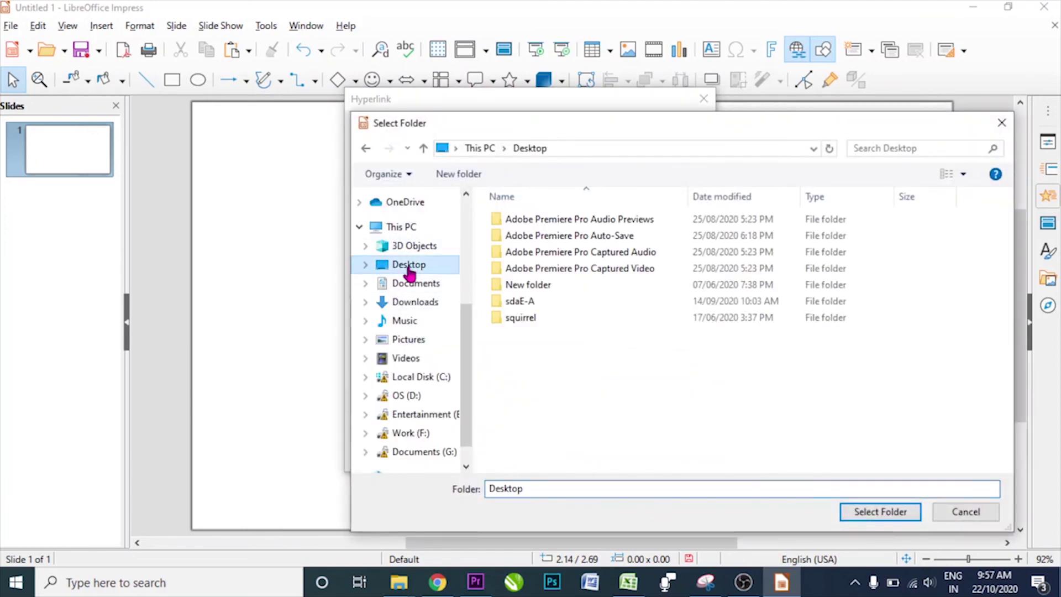
left_click(863, 513)
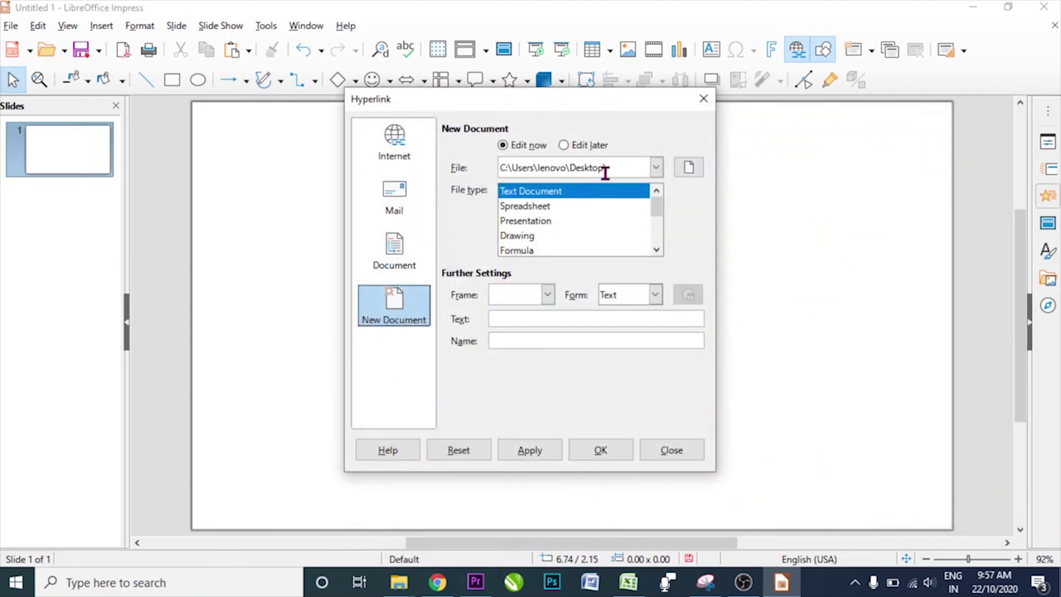
left_click(613, 169)
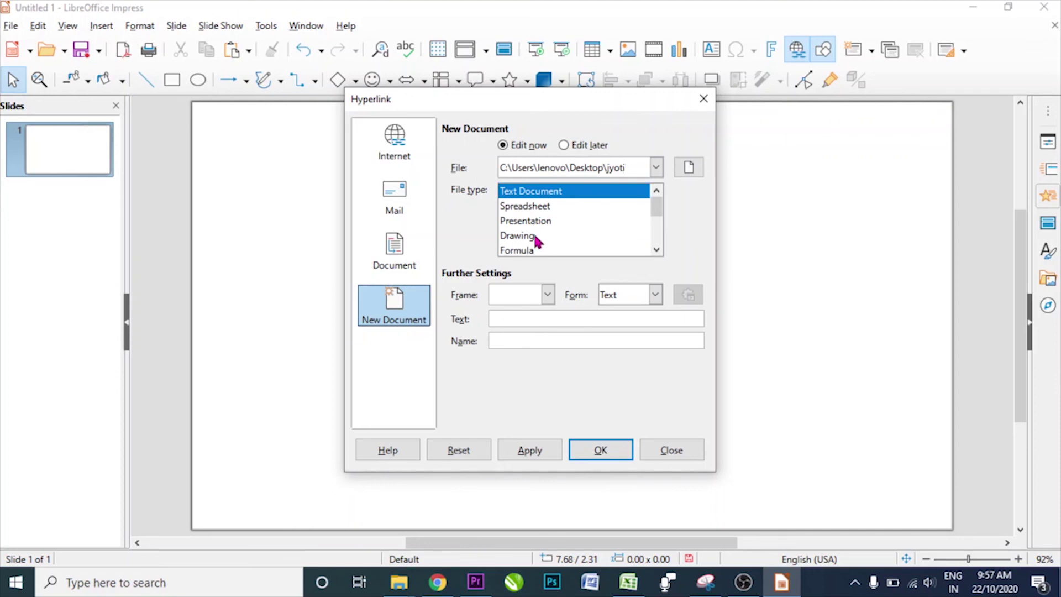
left_click(546, 208)
left_click(529, 450)
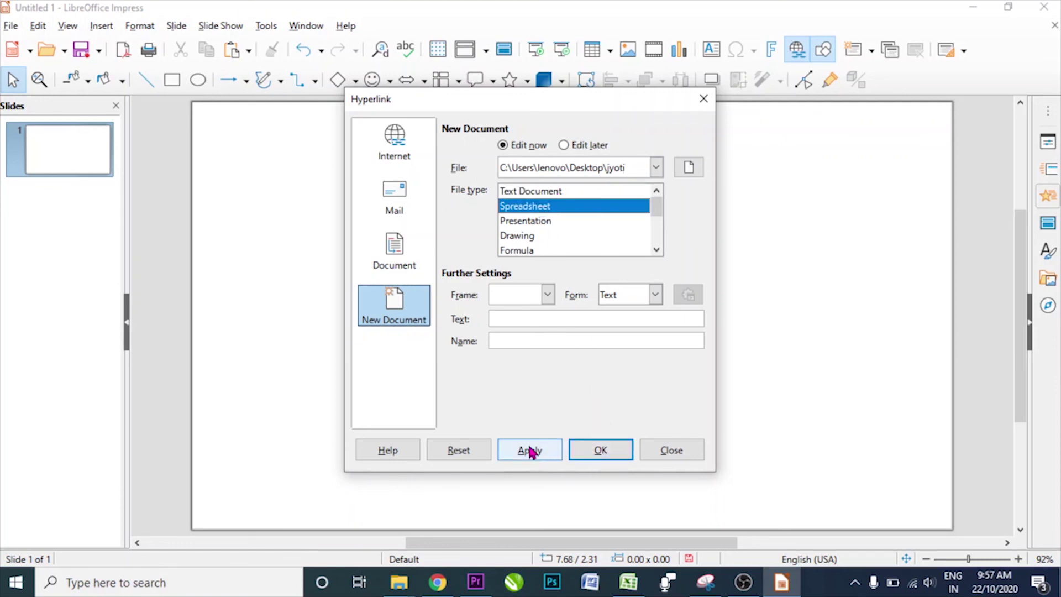
left_click(583, 451)
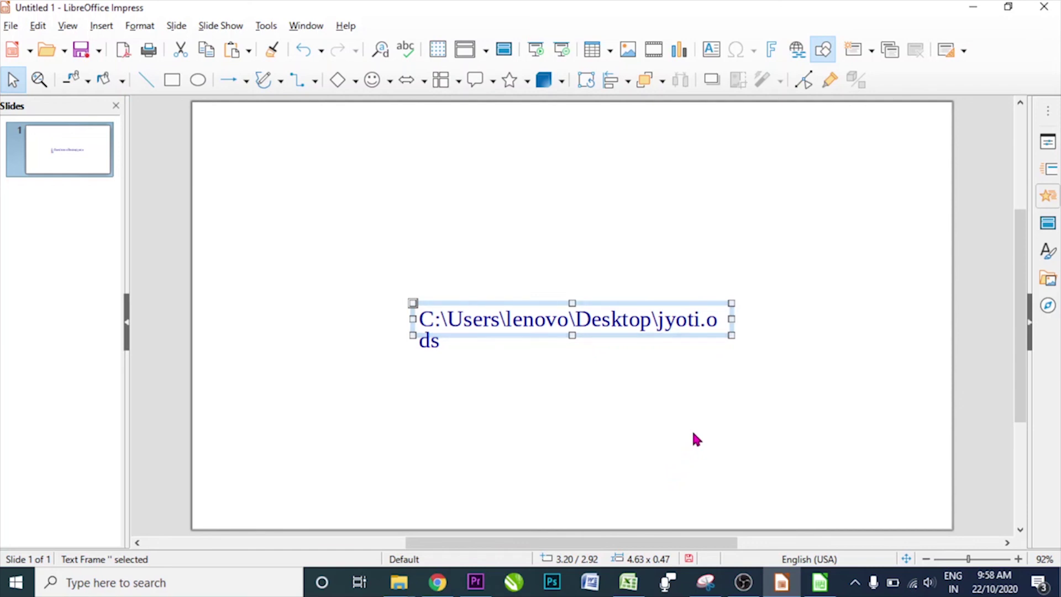
- Open jyoti.ods from the slide-show link, type entries in A1, C8, E8 and F6, and save it
key("F5")
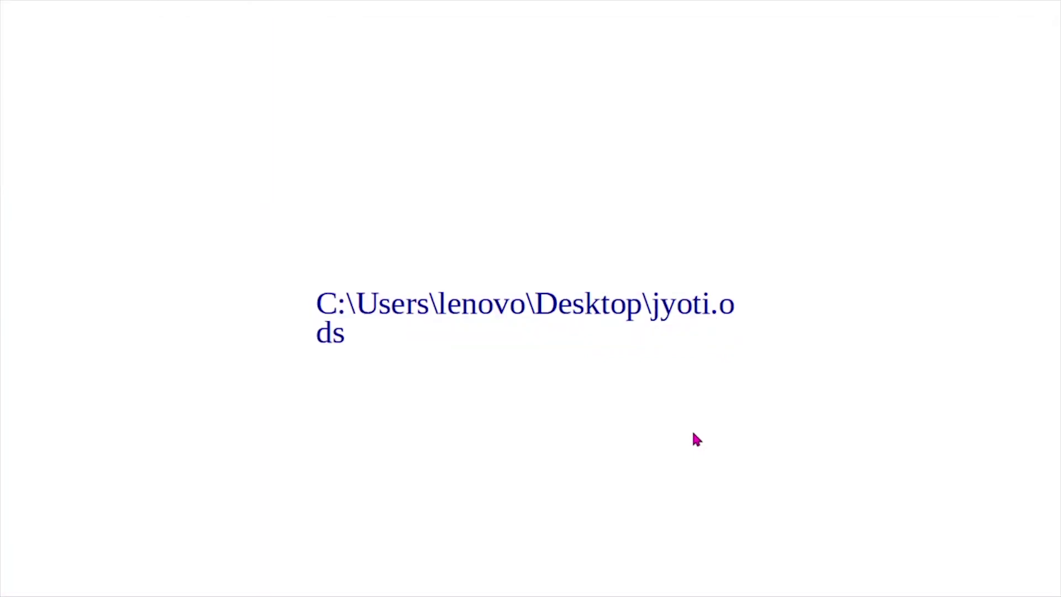
left_click(564, 308)
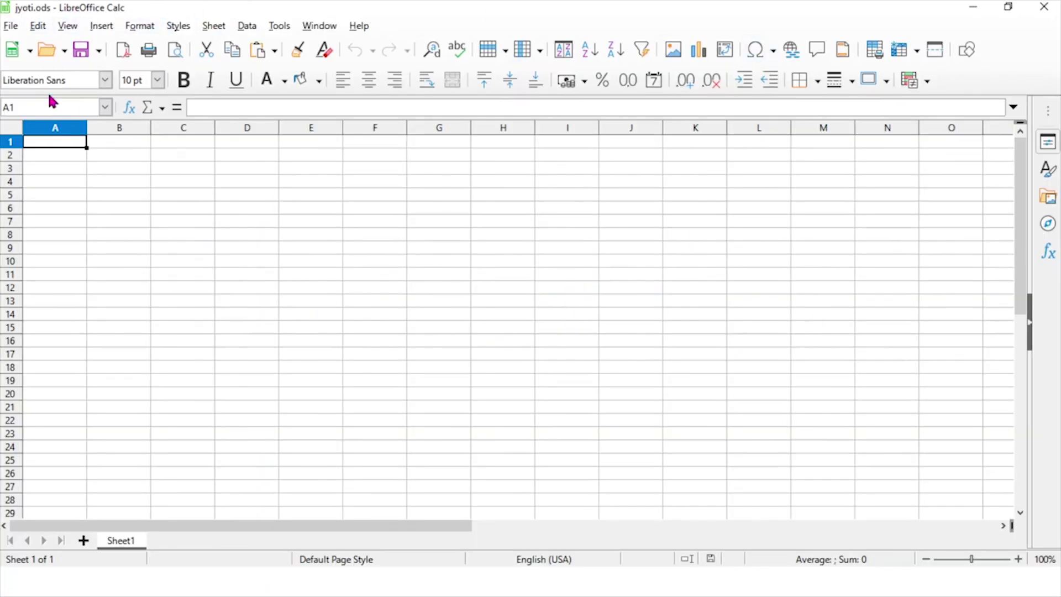
type("gfbgf")
left_click(197, 237)
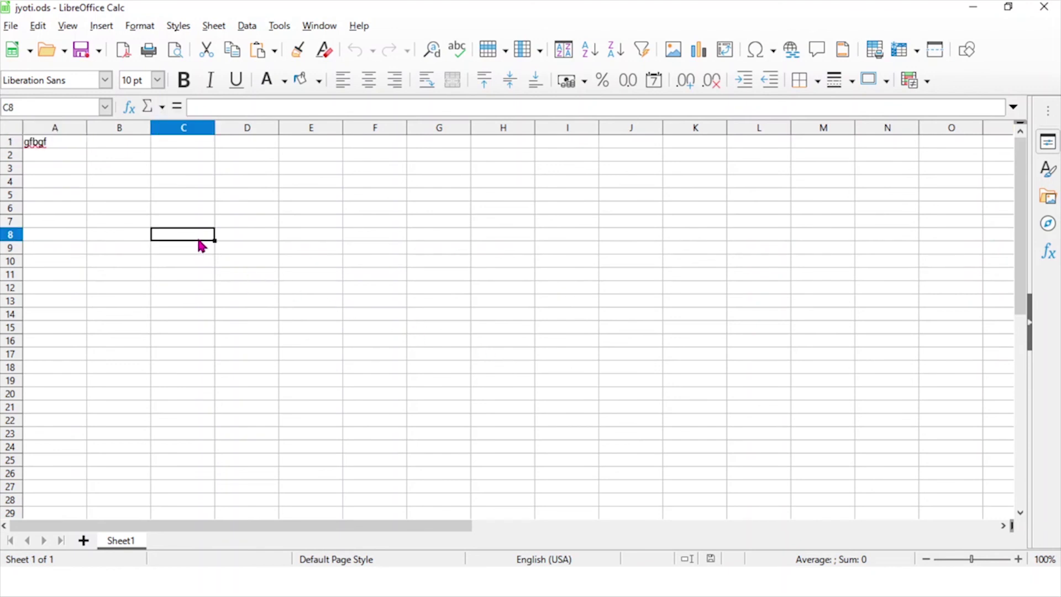
type("gbgf")
key("Tab")
key("Tab")
type("bgfb")
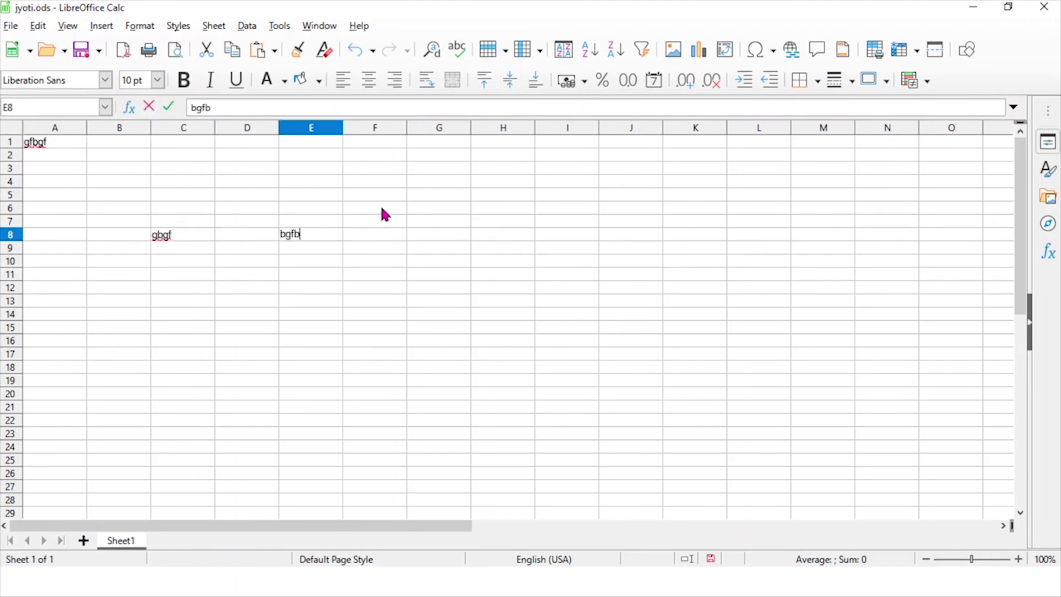
type("gf")
left_click(381, 209)
type("sdfd")
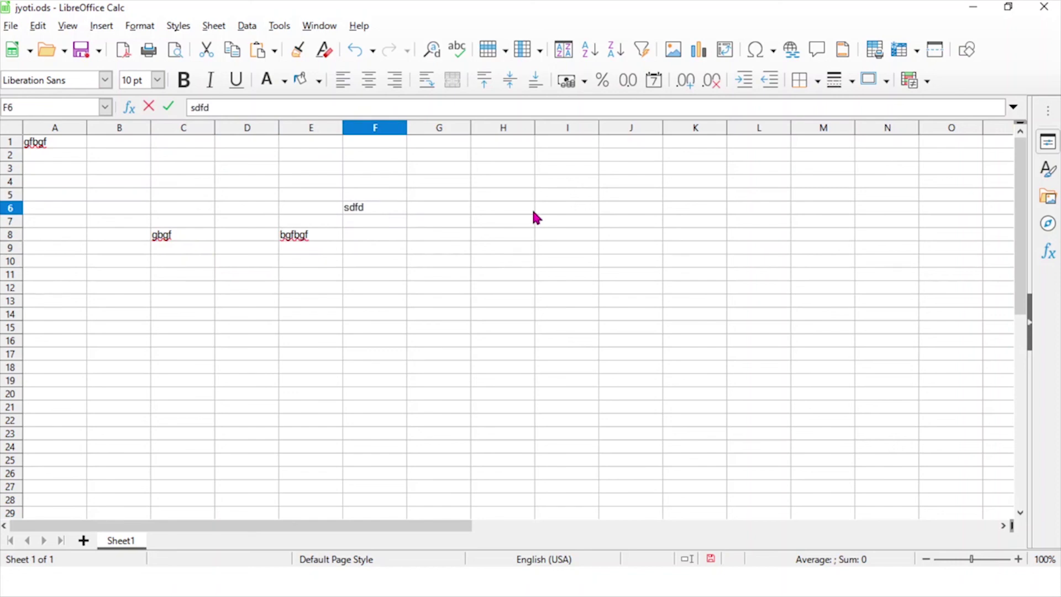
left_click(10, 26)
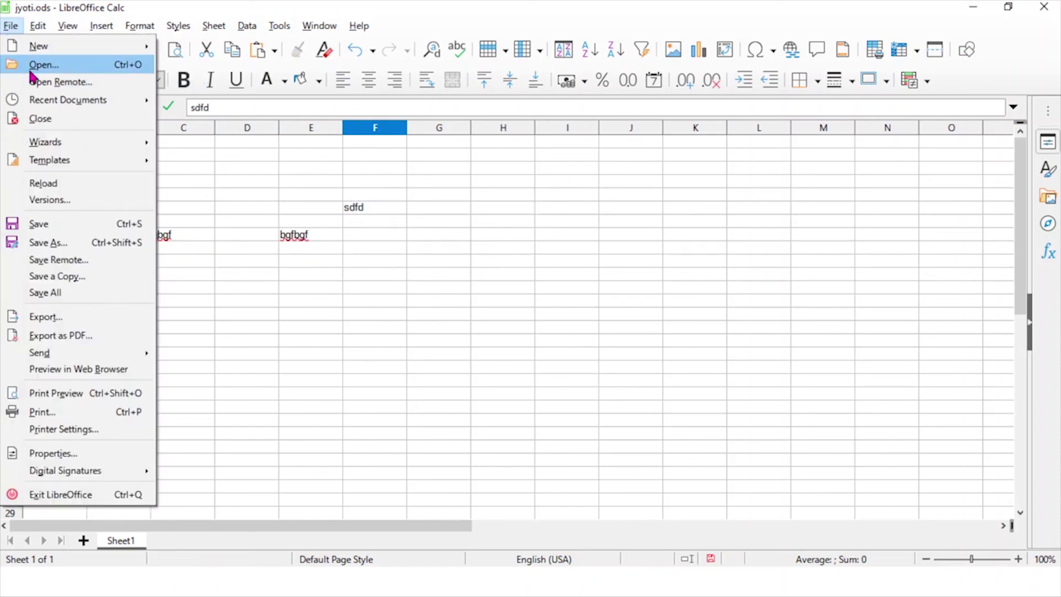
left_click(51, 226)
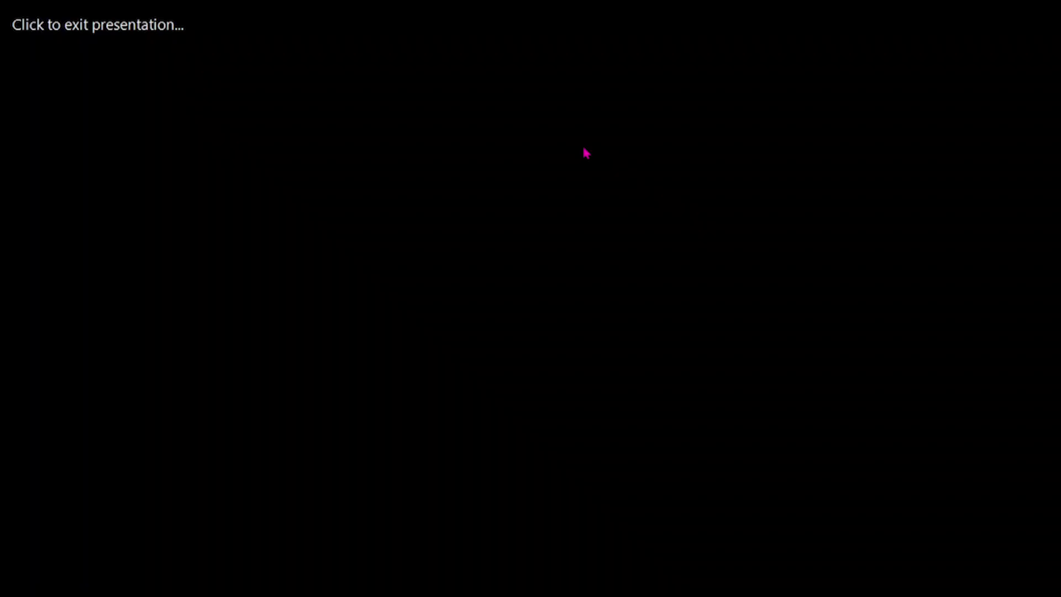
- Exit the slide show, show the desktop with Win+D, and open jyoti.ods from its icon
left_click(586, 153)
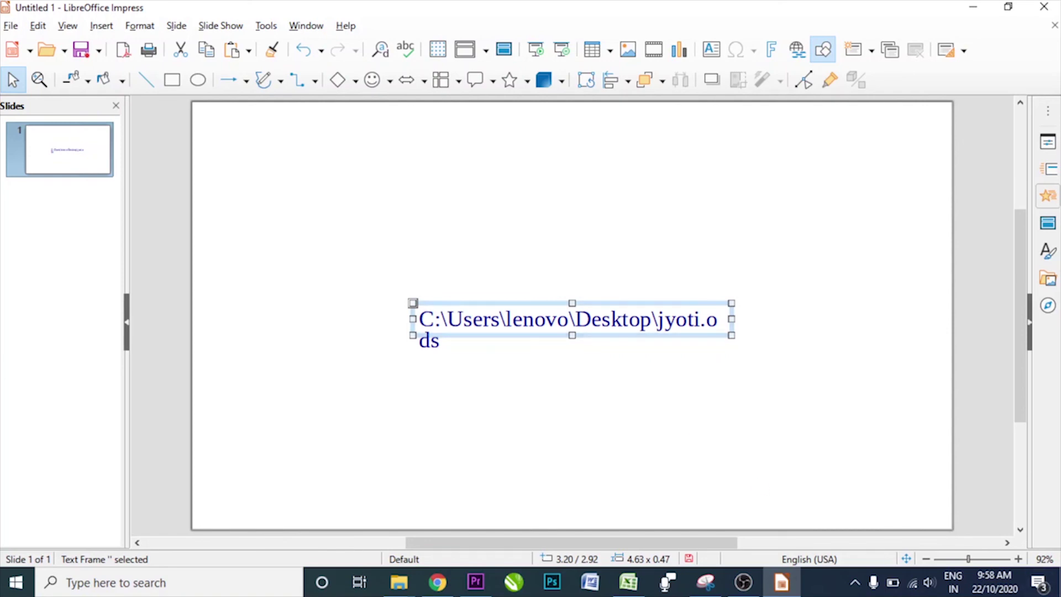
key("super+d")
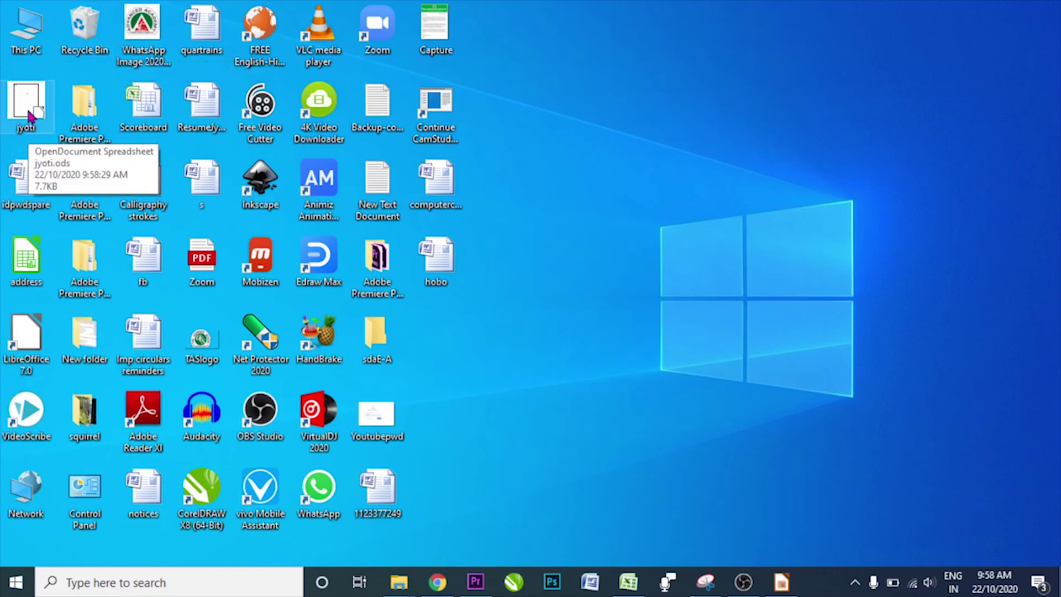
double_click(30, 115)
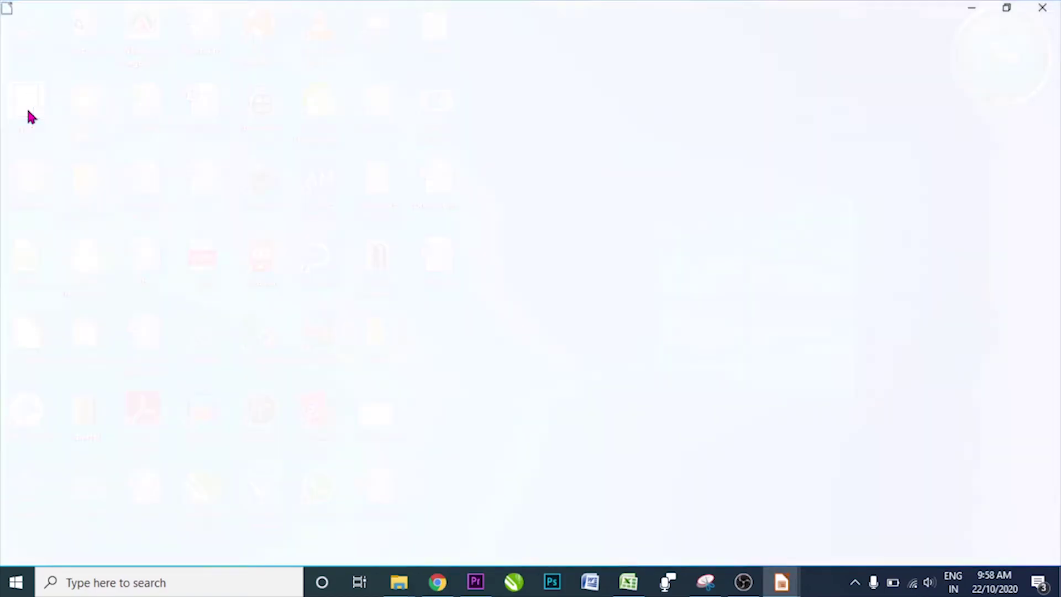